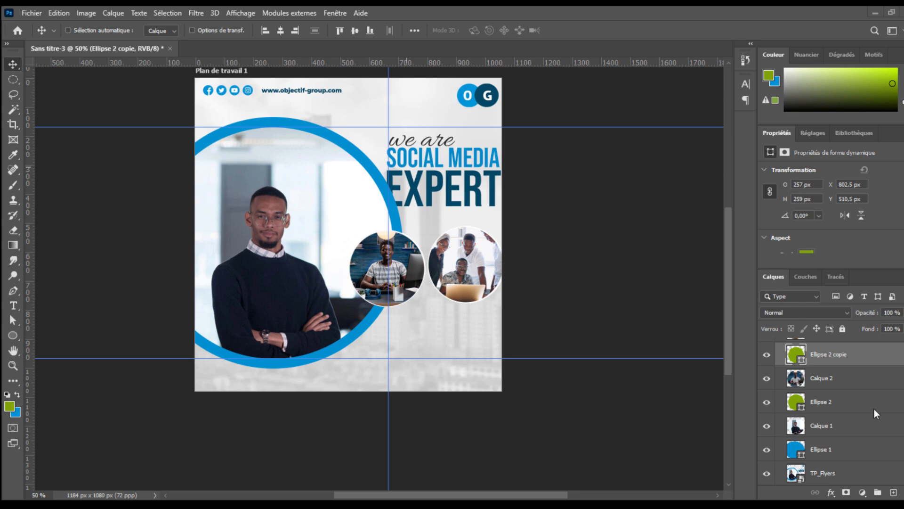
- Toggle the TP_Flyers reference layer's visibility to compare the design against the model
click(766, 473)
click(767, 473)
click(767, 473)
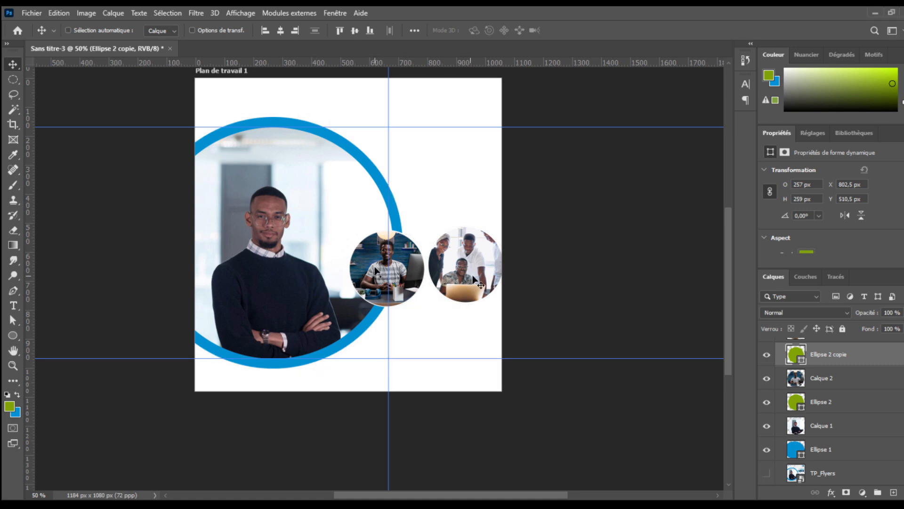
click(766, 473)
click(767, 473)
click(766, 473)
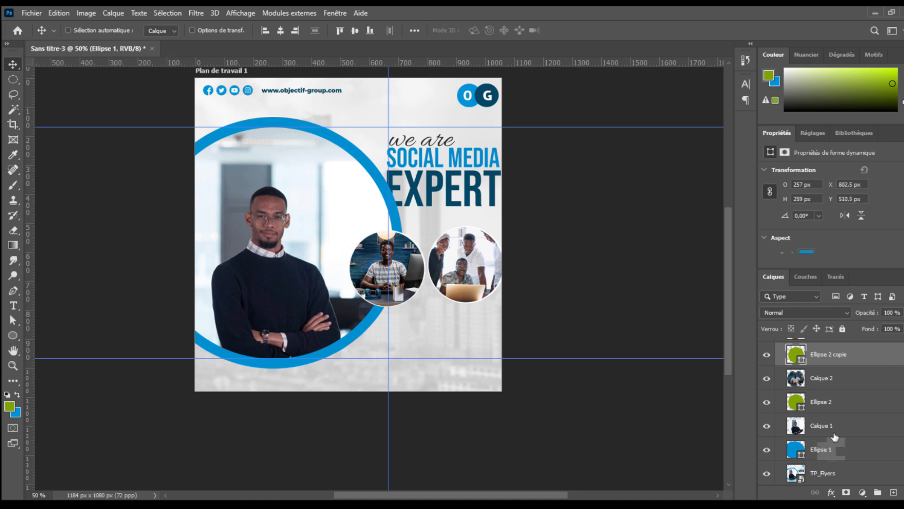
click(828, 456)
ctrl+click(839, 427)
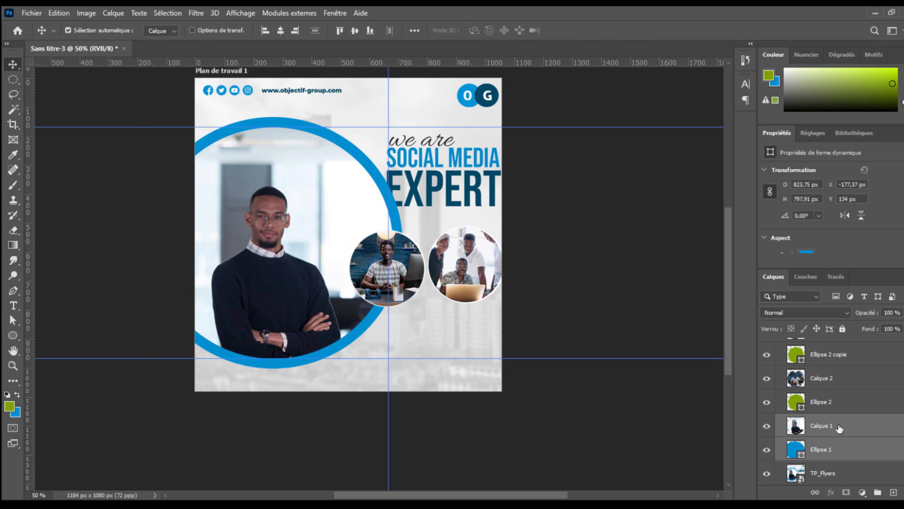
key(ctrl+t)
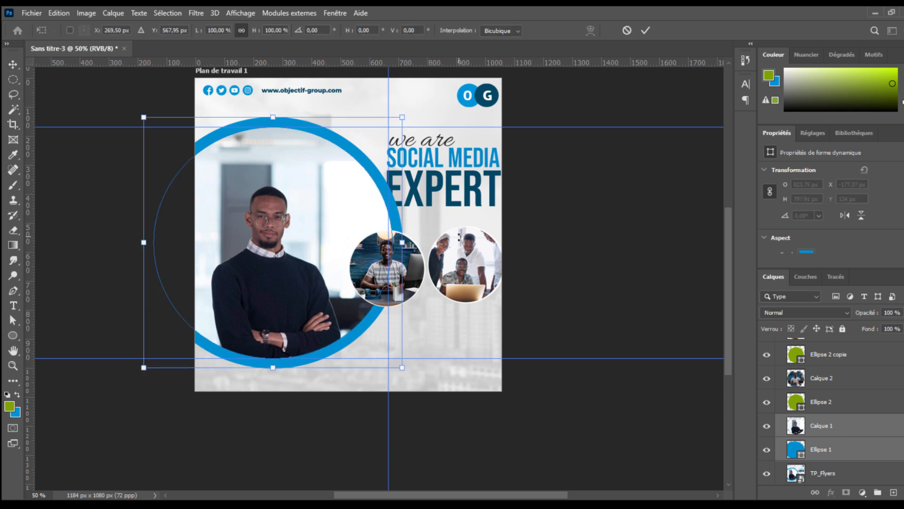
key(Return)
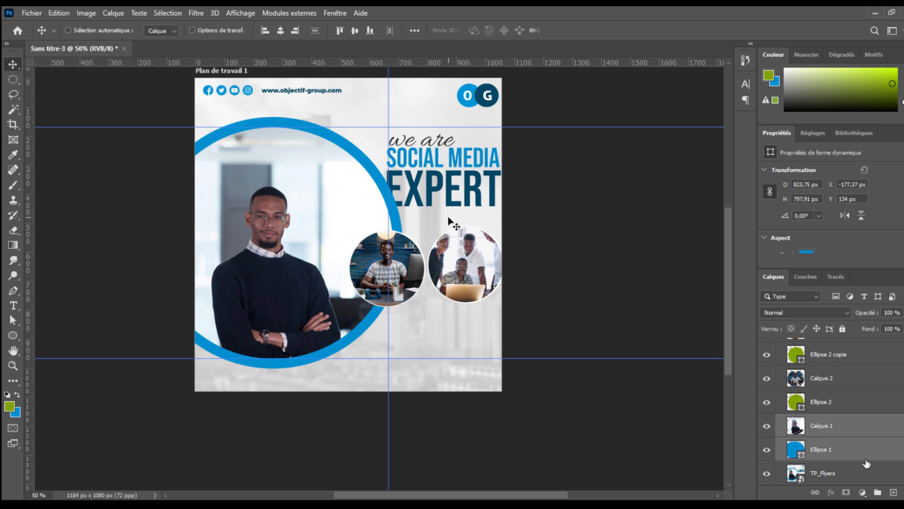
- Toggle the Ellipse 1 and Calque 1 layers' visibility to check the large circle and portrait
click(864, 456)
shift+click(865, 430)
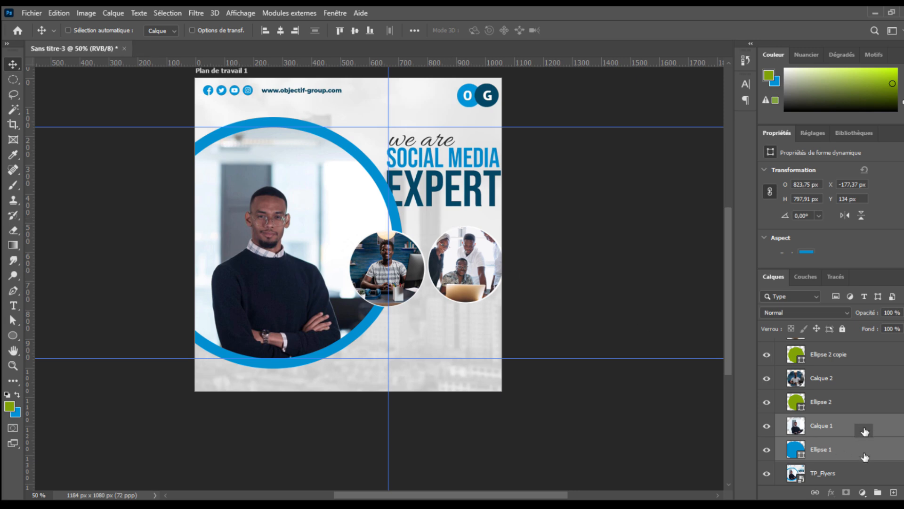
click(865, 457)
click(766, 449)
click(767, 449)
click(767, 426)
click(767, 426)
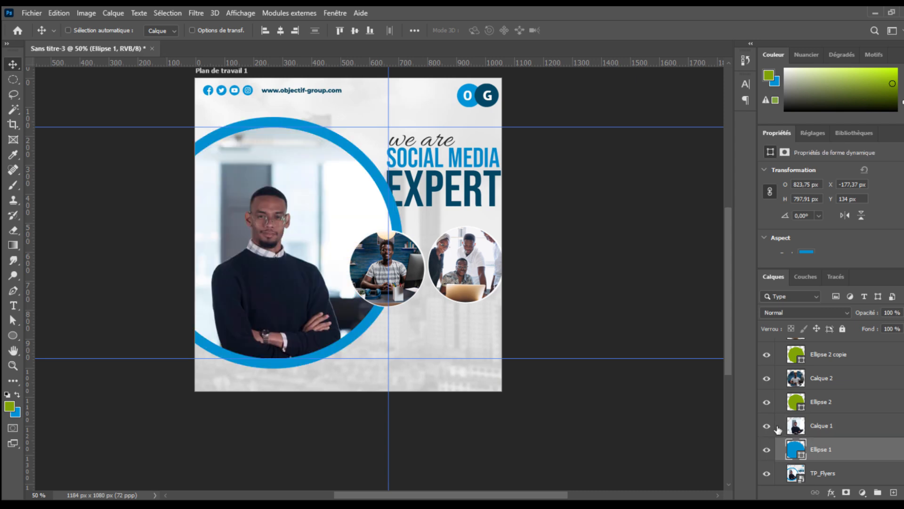
- Scale the Ellipse 1 and Calque 1 layers together to about 94% so the circle fits the guides
shift+click(842, 428)
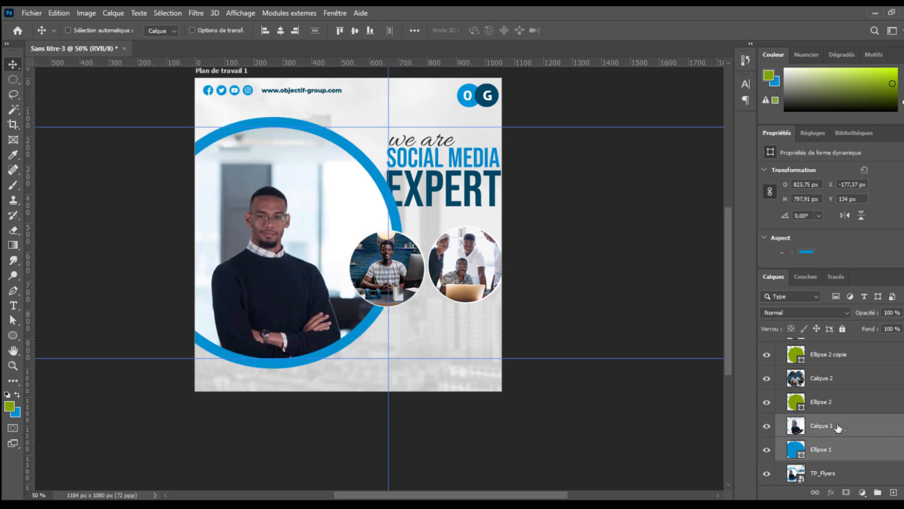
key(ctrl+t)
key(Escape)
key(ctrl+t)
drag(400, 241, 387, 242)
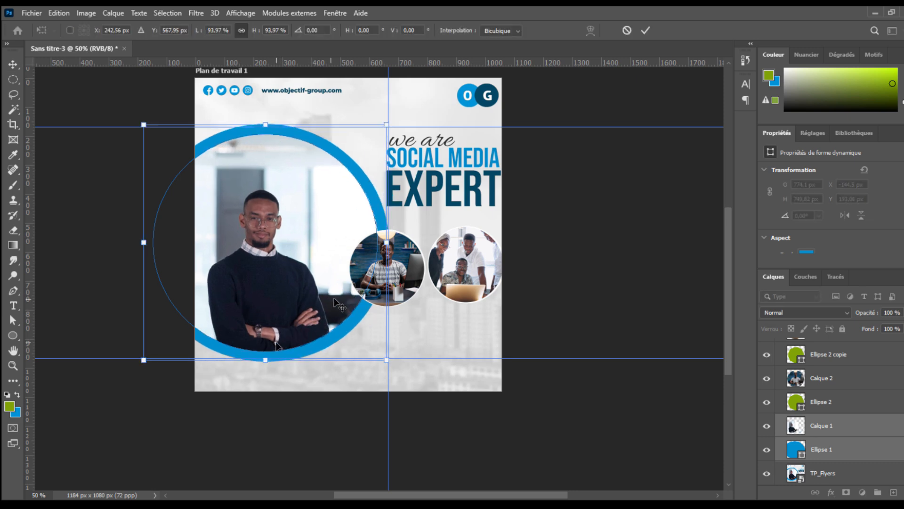
key(Return)
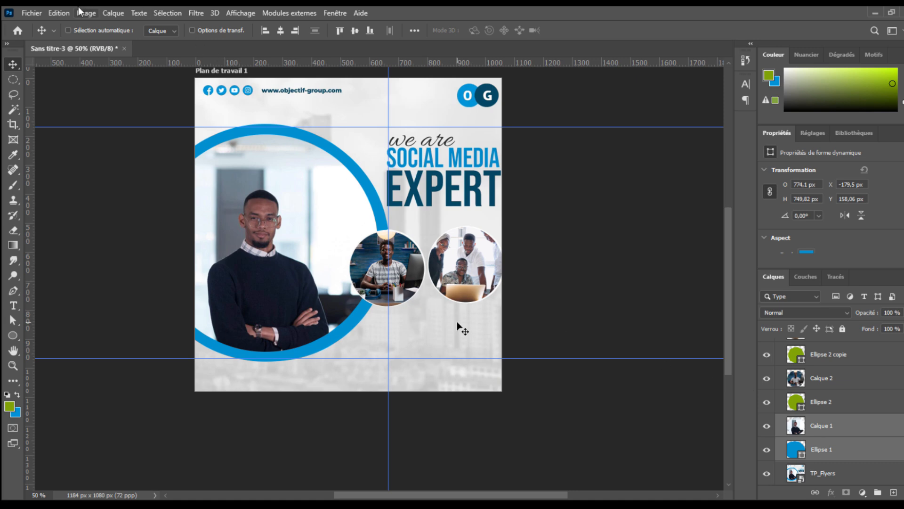
click(58, 13)
click(59, 12)
click(59, 12)
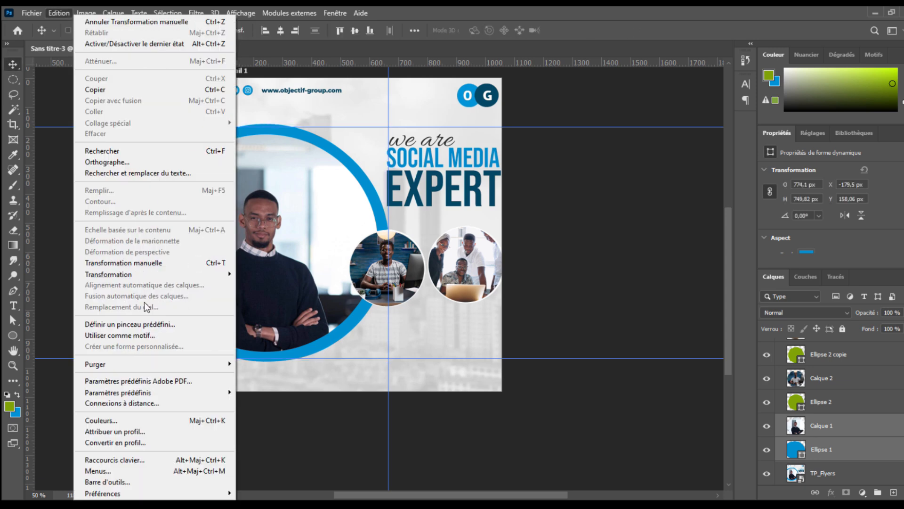
click(179, 263)
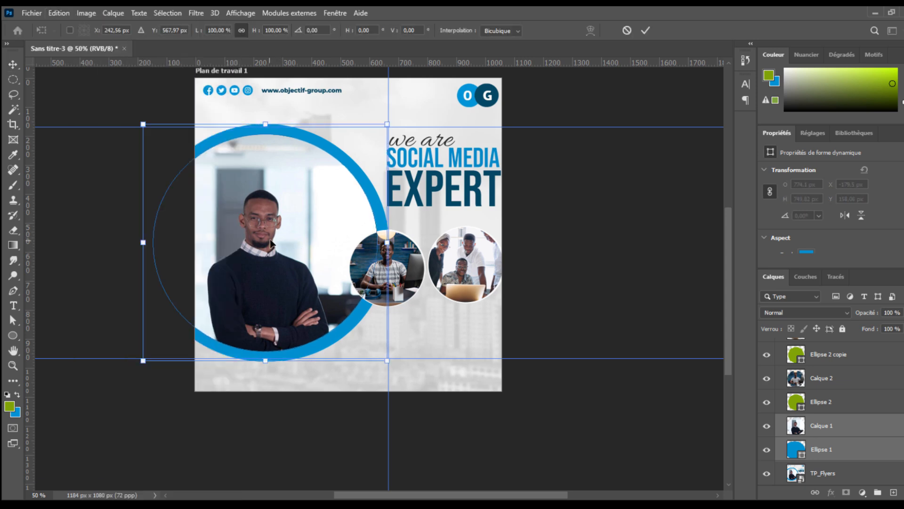
key(Return)
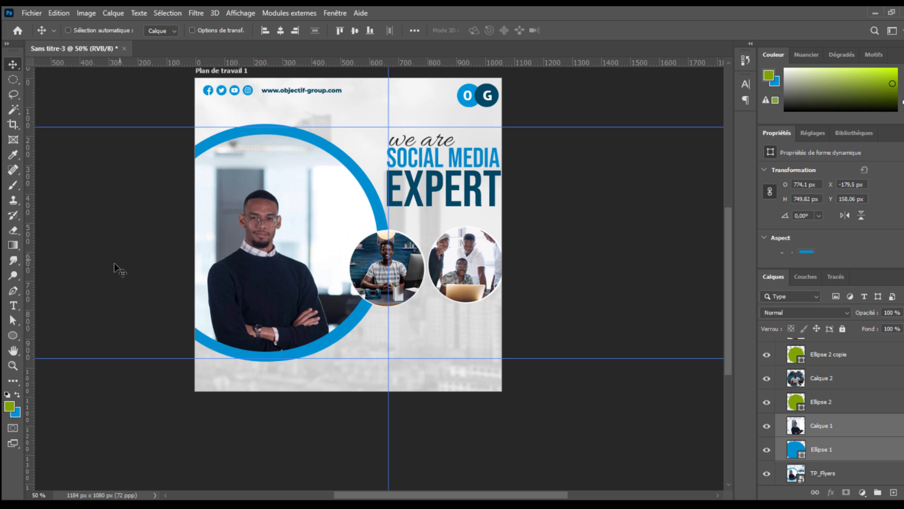
- Open the Police.txt note to check which fonts the flyer text needs
click(13, 305)
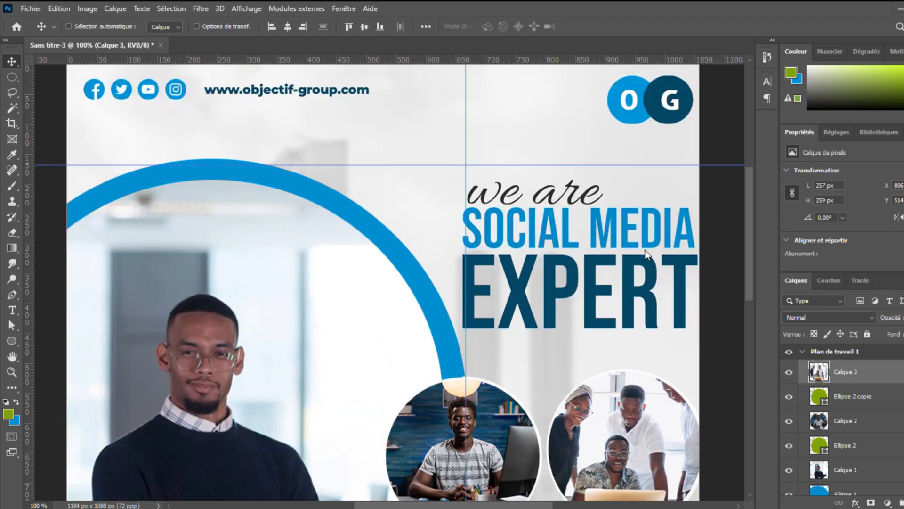
key(ctrl+minus)
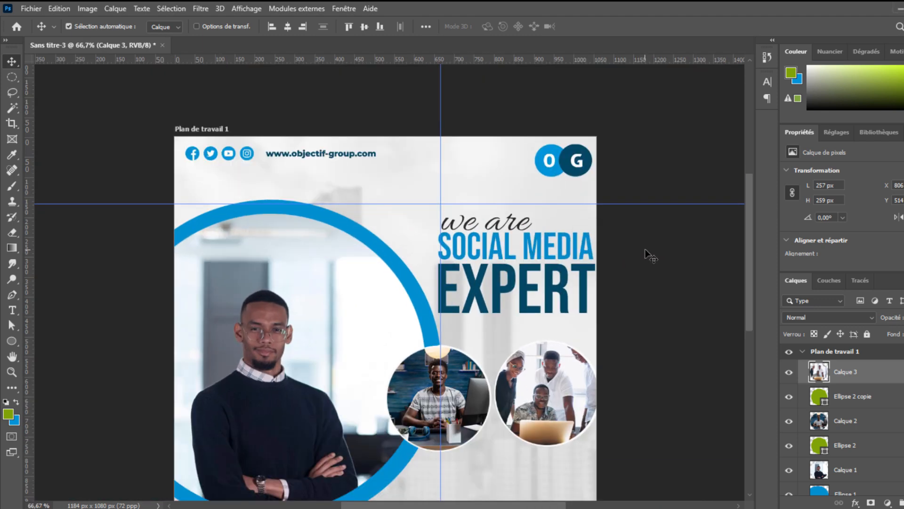
key(ctrl+minus)
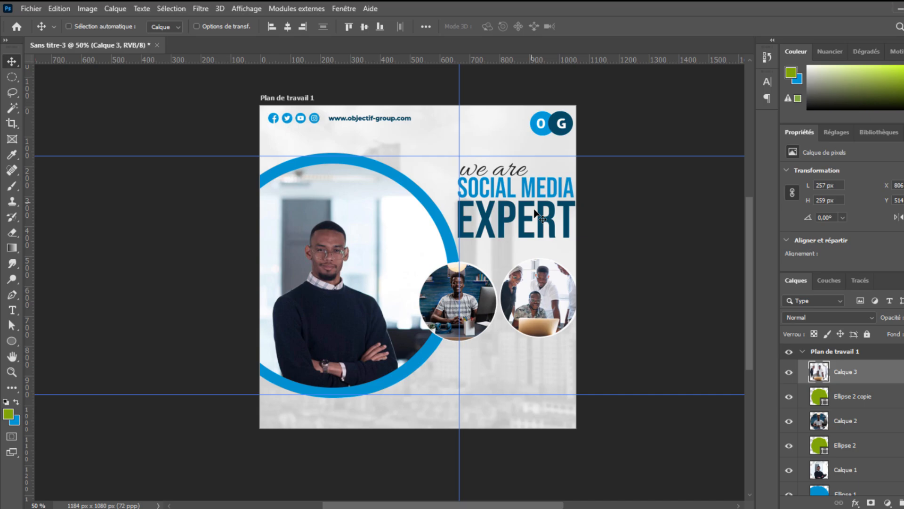
mouse_move(755, 508)
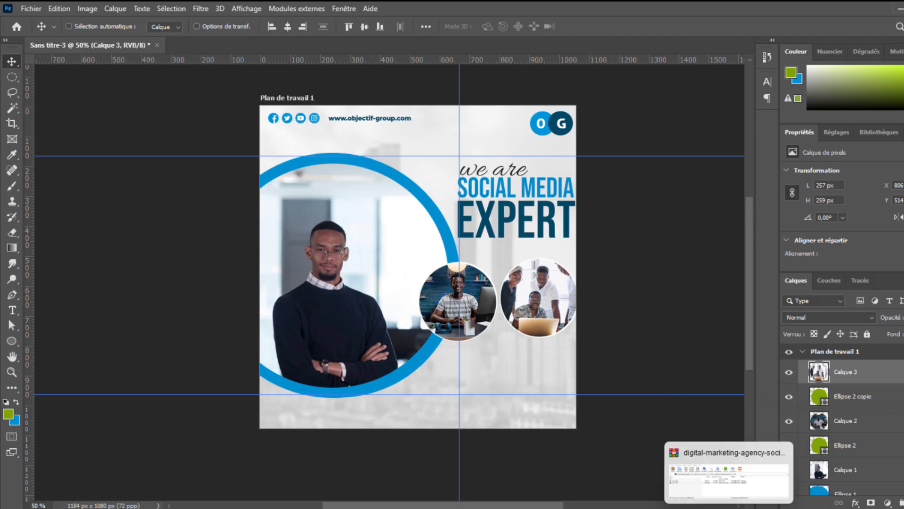
mouse_move(356, 508)
click(330, 471)
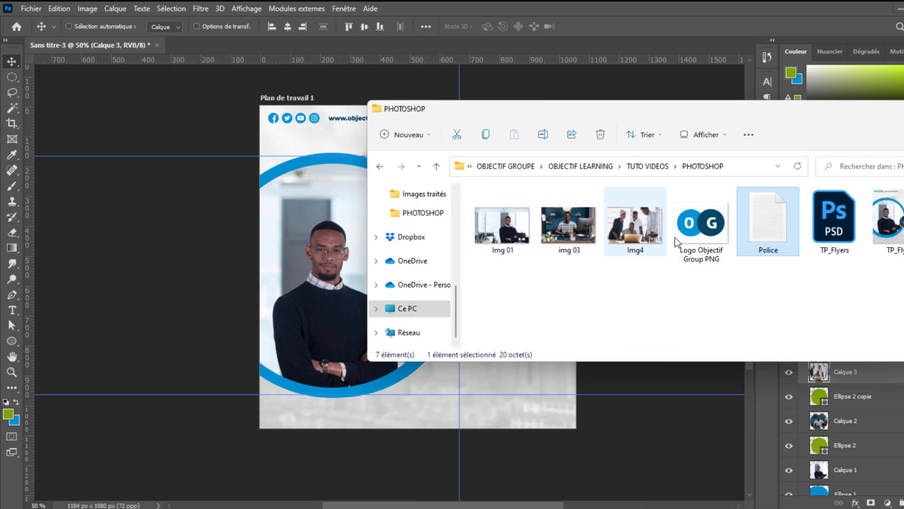
key(Return)
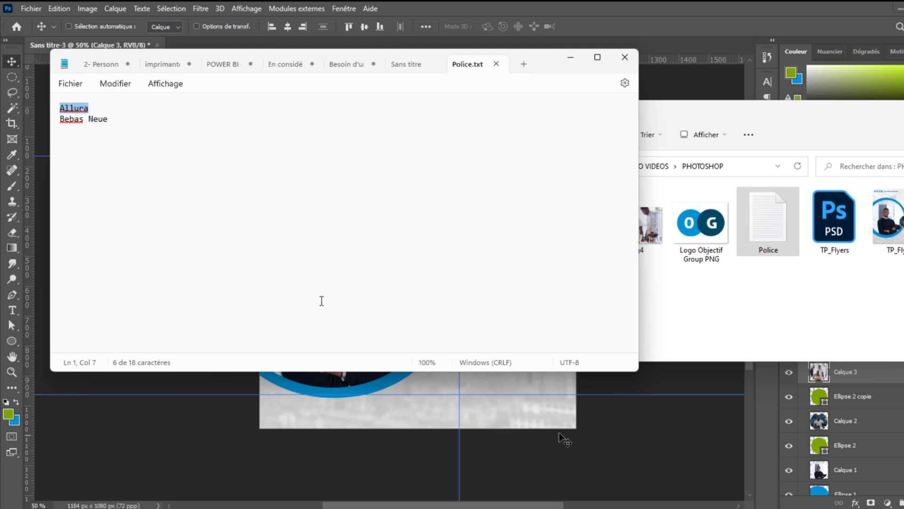
click(565, 393)
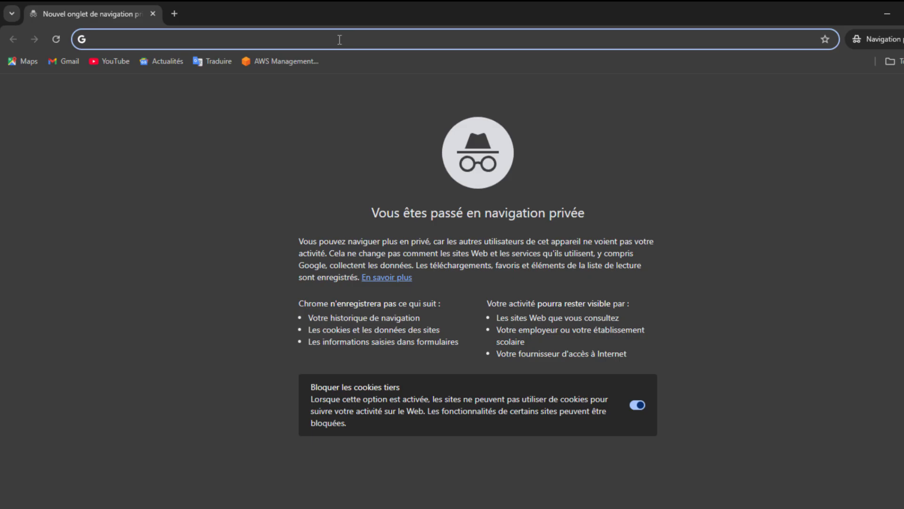
- In the browser, search the web for telecharger la police Allura
text(t)
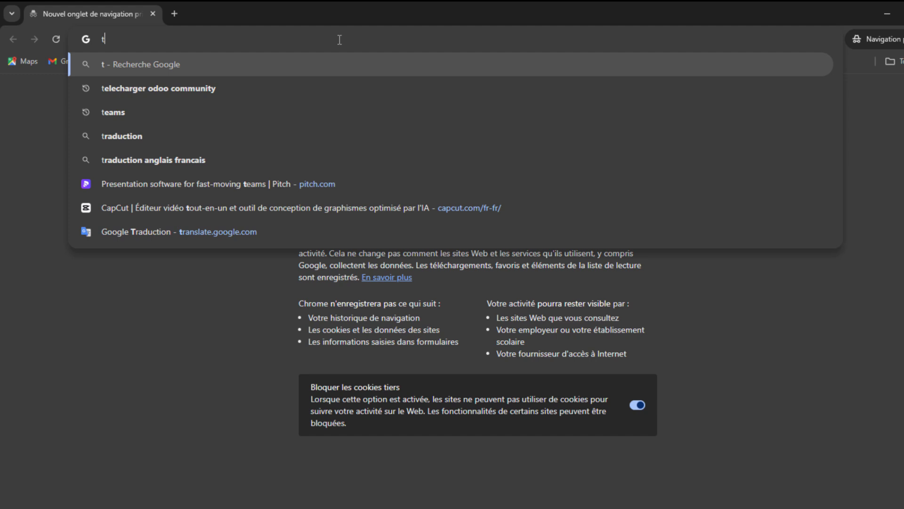
text(élécharger)
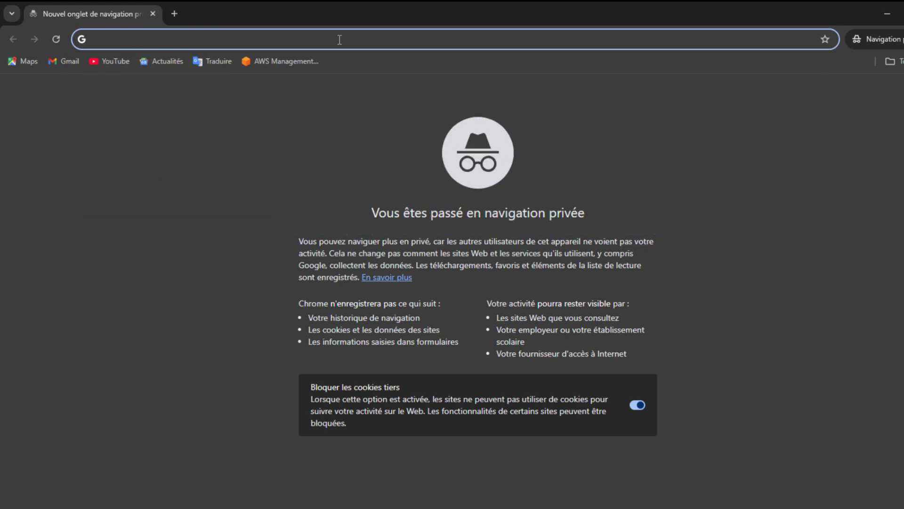
key(BackSpace)
text(حاخفخس)
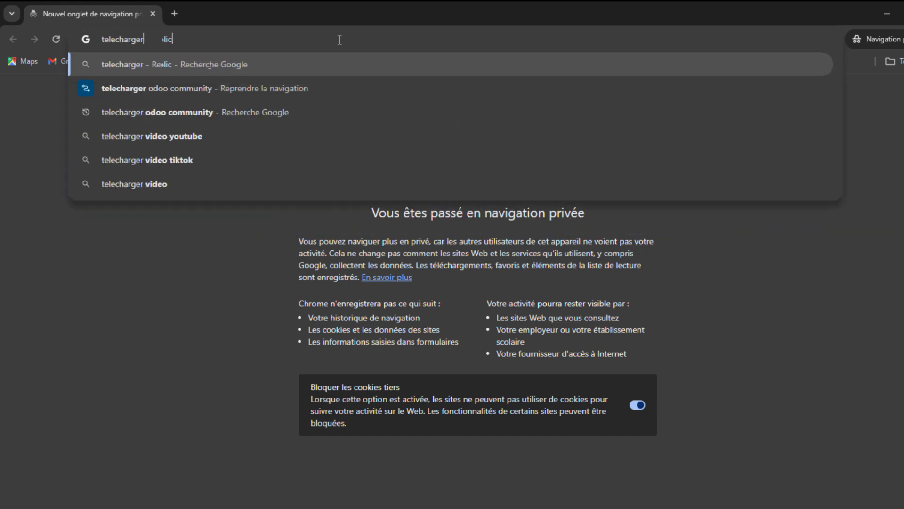
key(BackSpace)
key(BackSpace)
key(BackSpace)
key(BackSpace)
key(BackSpace)
key(BackSpace)
key(BackSpace)
text(la police Allura)
key(BackSpace)
key(BackSpace)
key(BackSpace)
key(BackSpace)
key(BackSpace)
key(BackSpace)
text(شم)
key(BackSpace)
key(BackSpace)
key(alt+shift)
text(Allura)
key(Return)
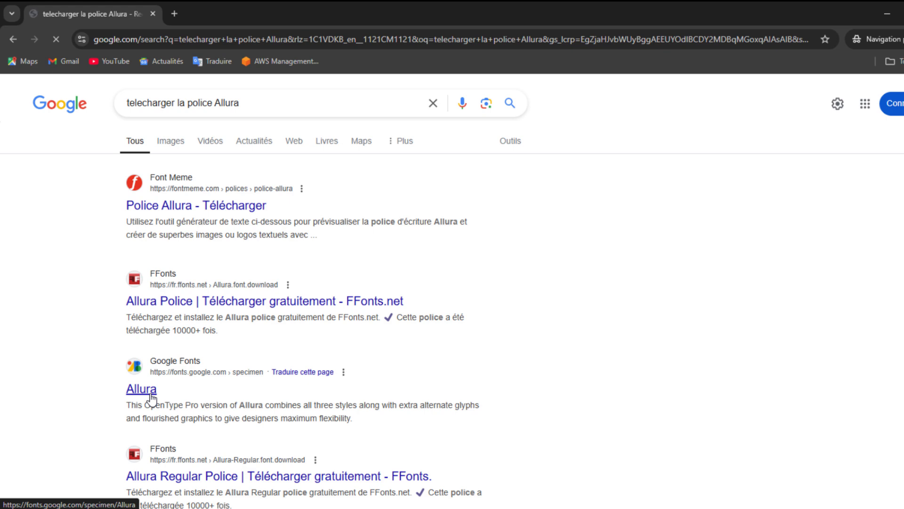
- Open the Allura page on Google Fonts and download the font family
click(154, 397)
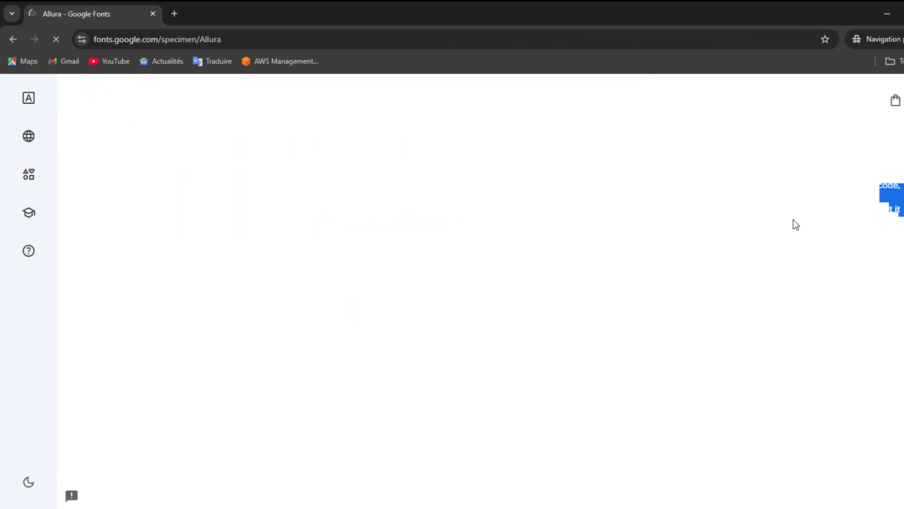
click(880, 147)
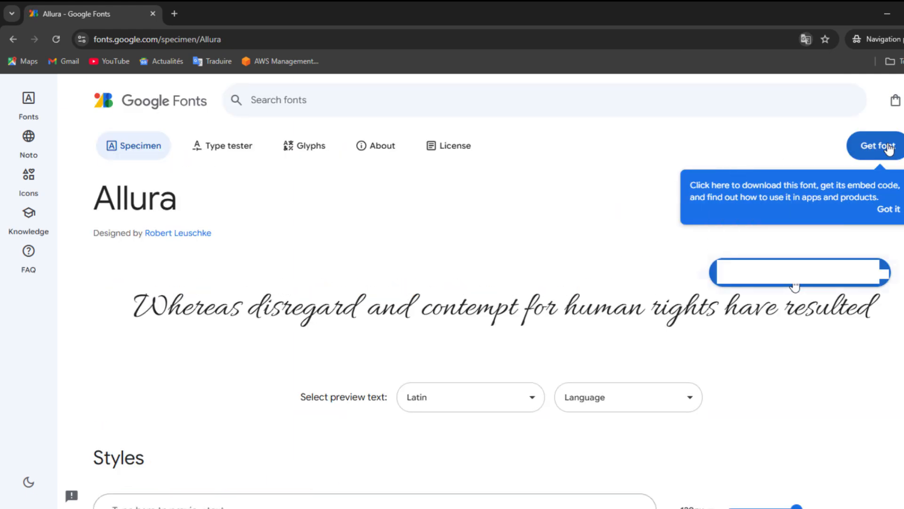
click(793, 279)
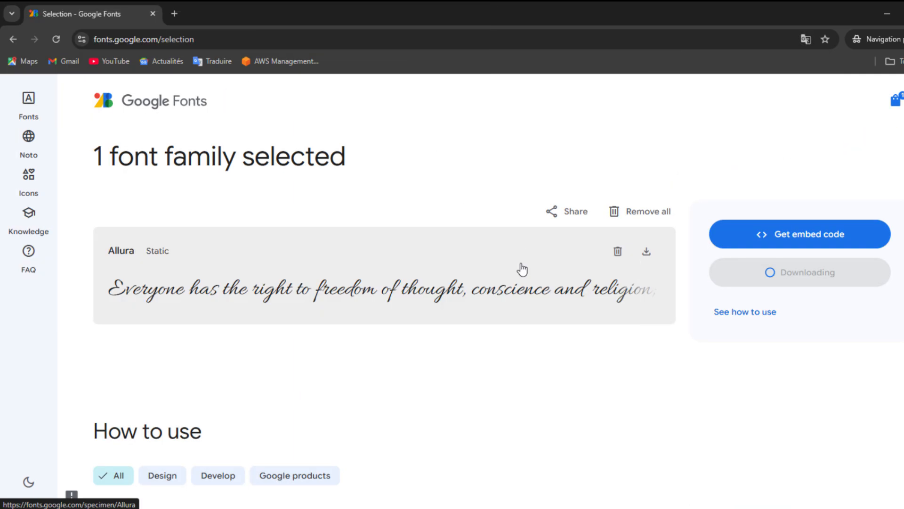
click(367, 277)
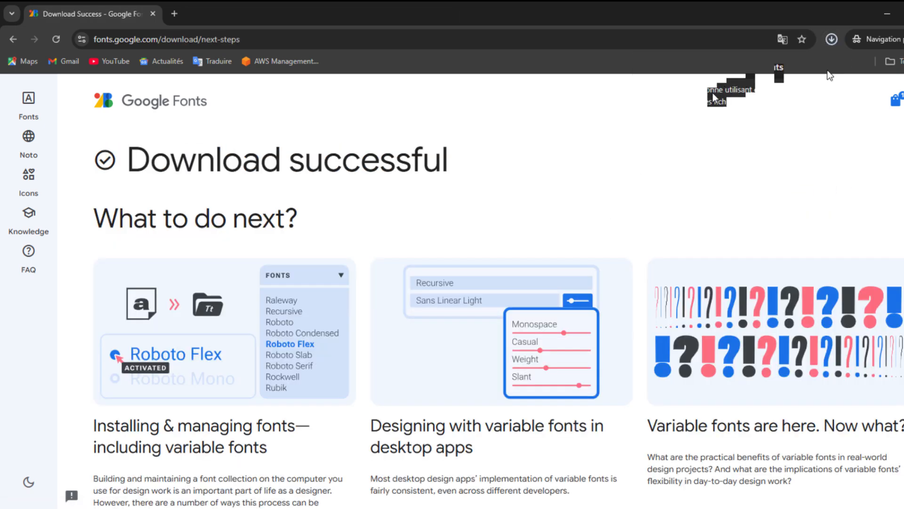
- Open the downloaded Allura.zip archive and the Allura-Regular.ttf font file inside it
click(838, 40)
click(827, 70)
click(834, 41)
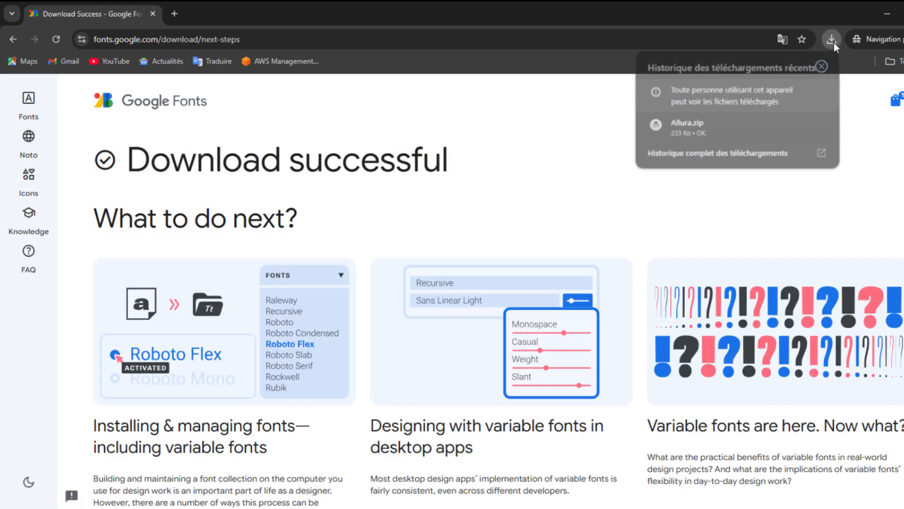
click(680, 139)
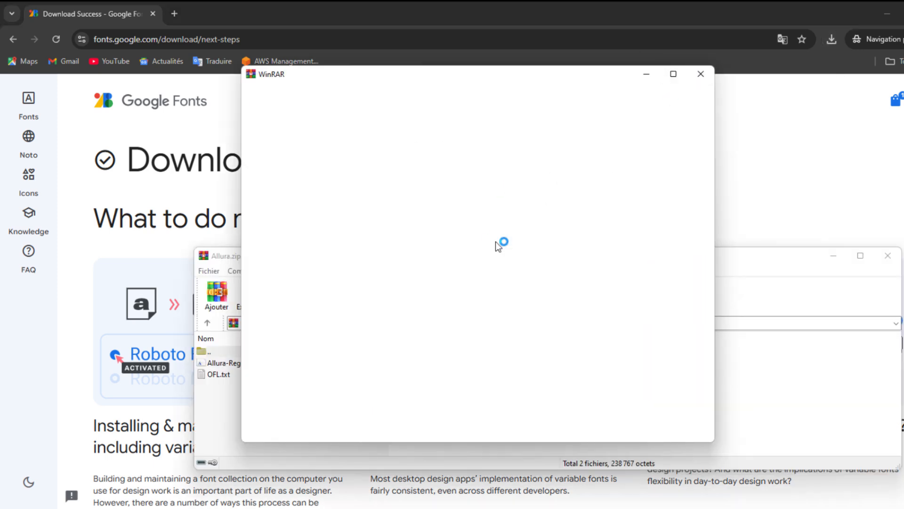
click(231, 362)
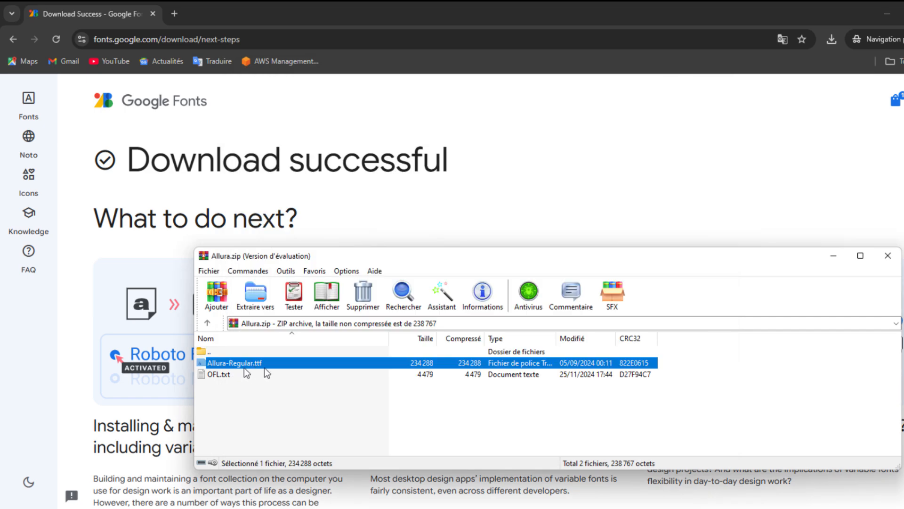
double_click(244, 367)
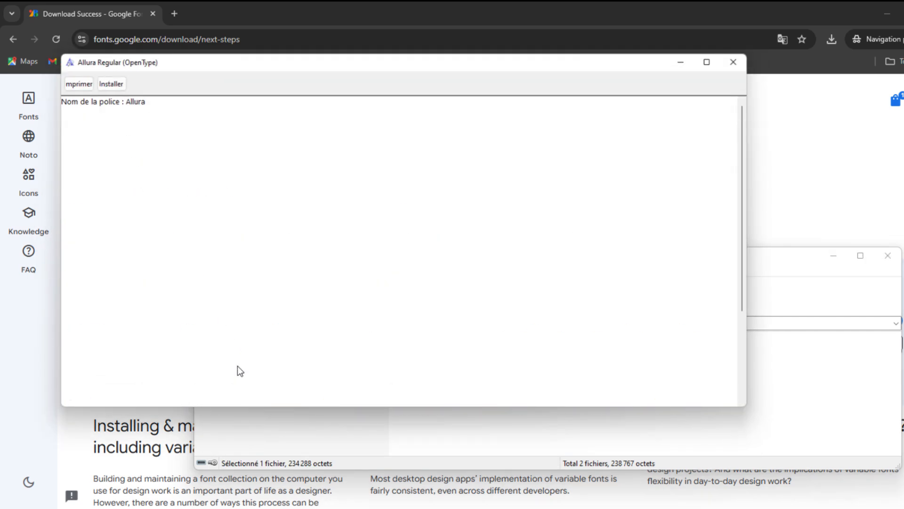
- Install the Allura Regular font, declining to replace the existing copy, and close the font viewer
click(112, 84)
click(547, 271)
click(554, 269)
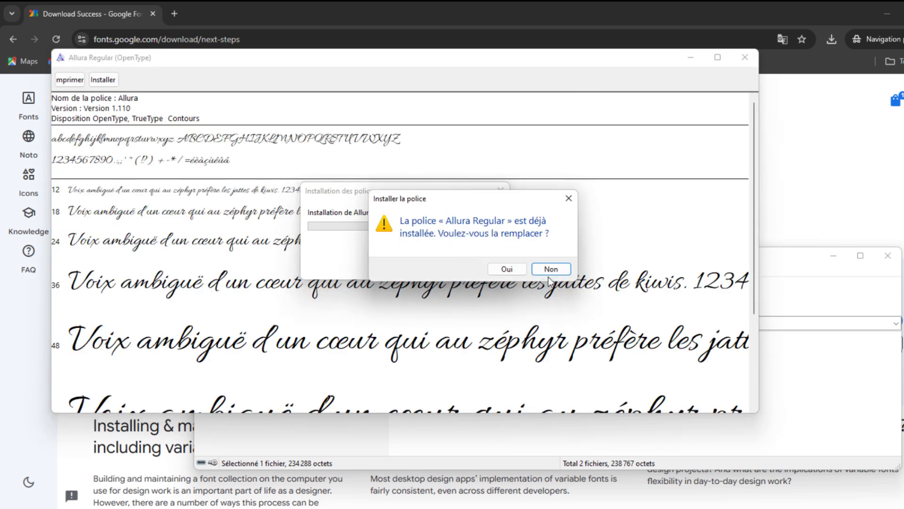
click(549, 272)
click(743, 61)
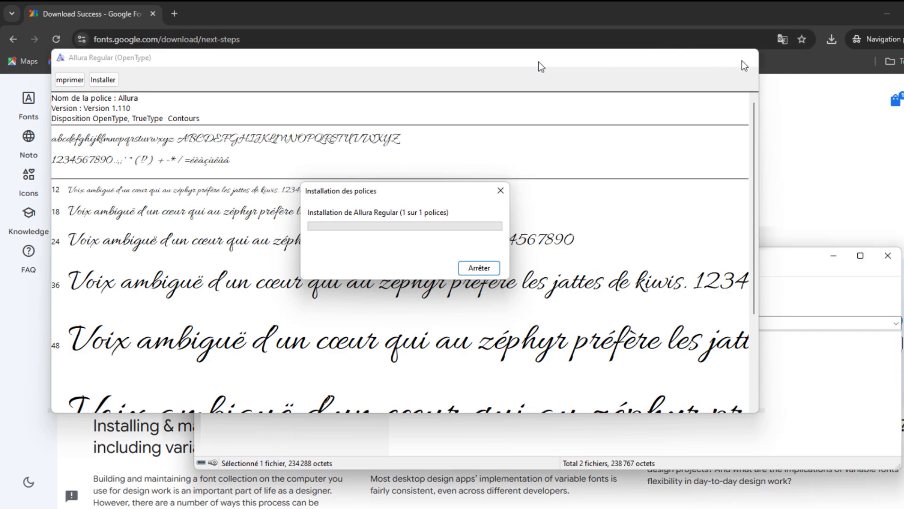
click(745, 64)
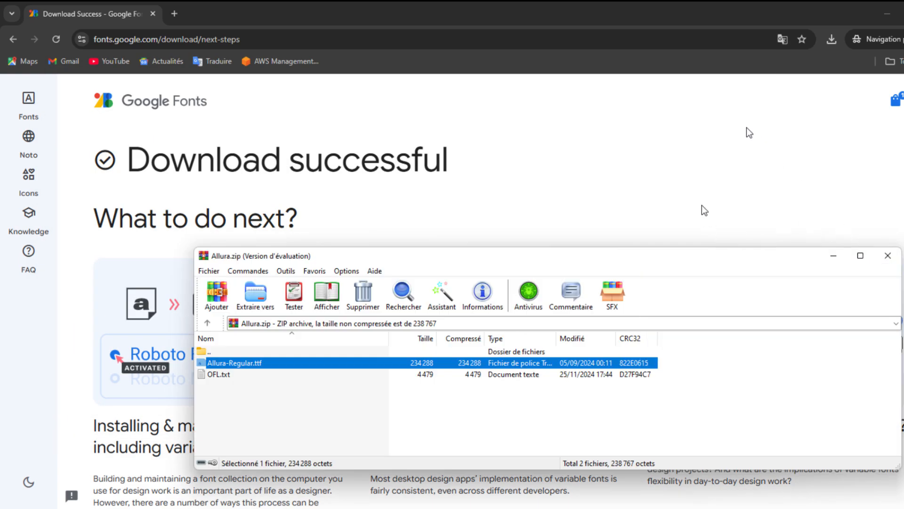
- Close the archive window and return to the Police.txt note listing the fonts
key(alt+F4)
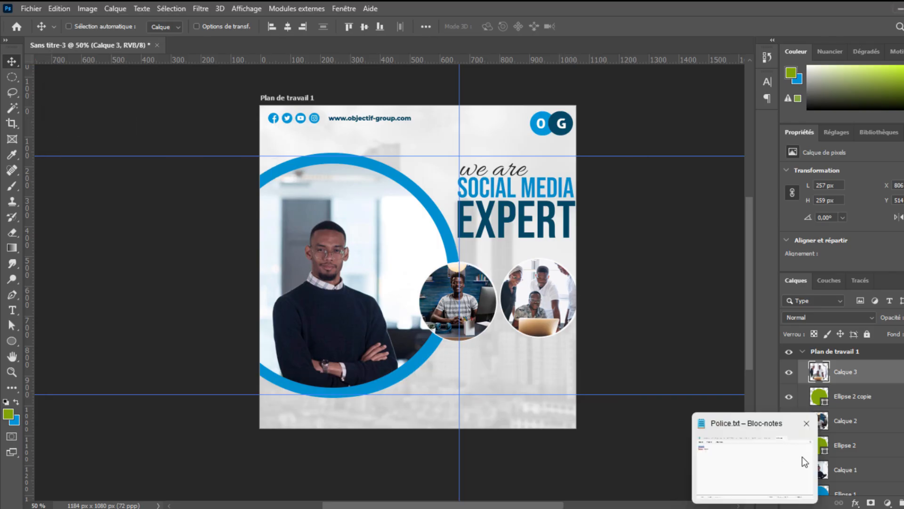
click(802, 457)
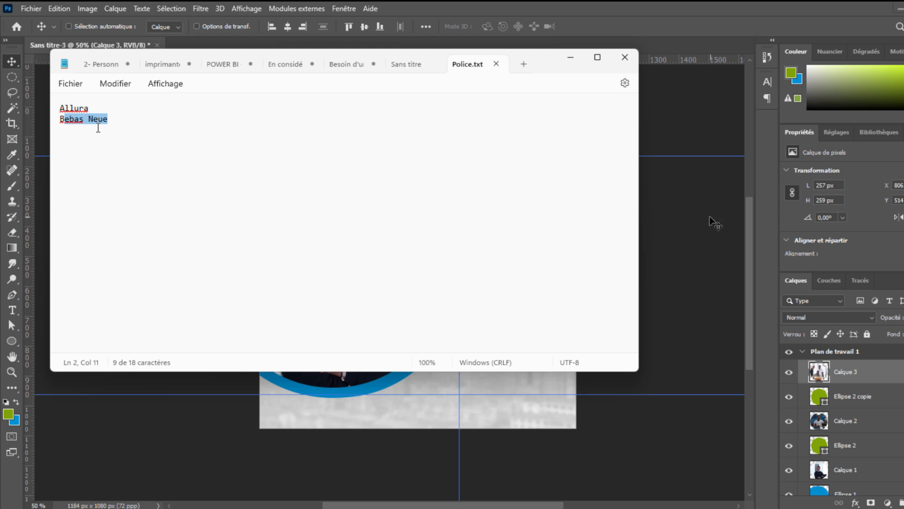
- Return to the flyer and add a new text layer reading "We are" above the reference heading
click(695, 205)
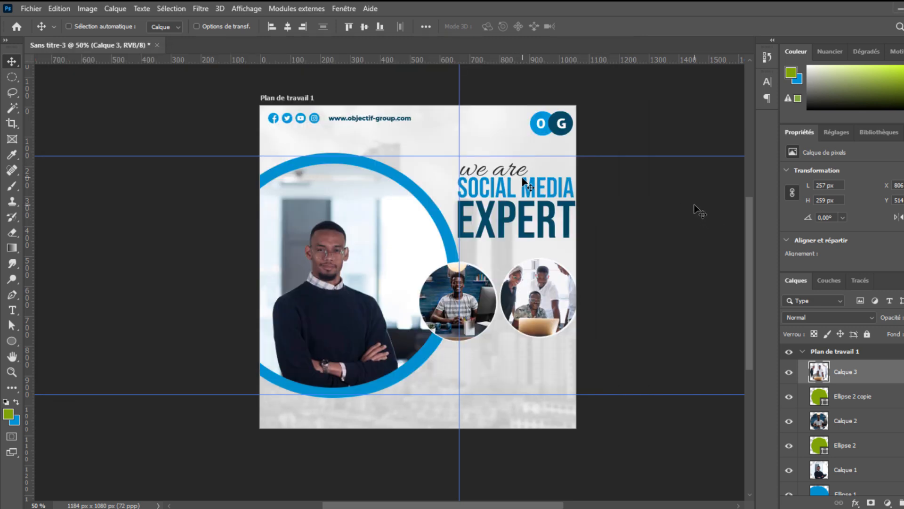
key(t)
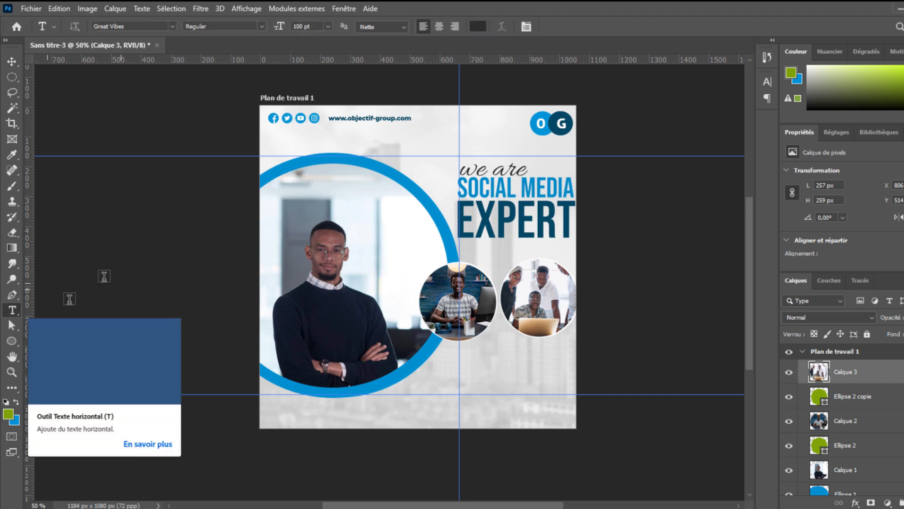
click(427, 147)
key(Escape)
click(428, 147)
text(We)
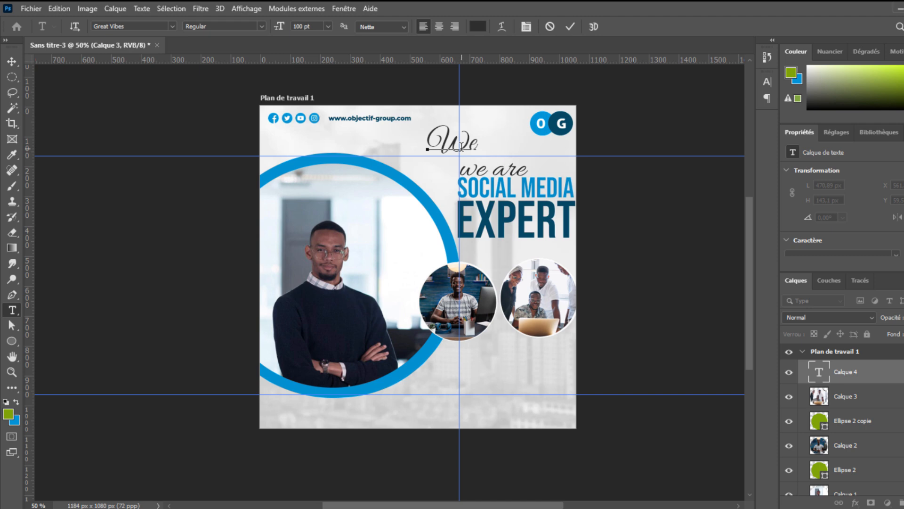
text( are)
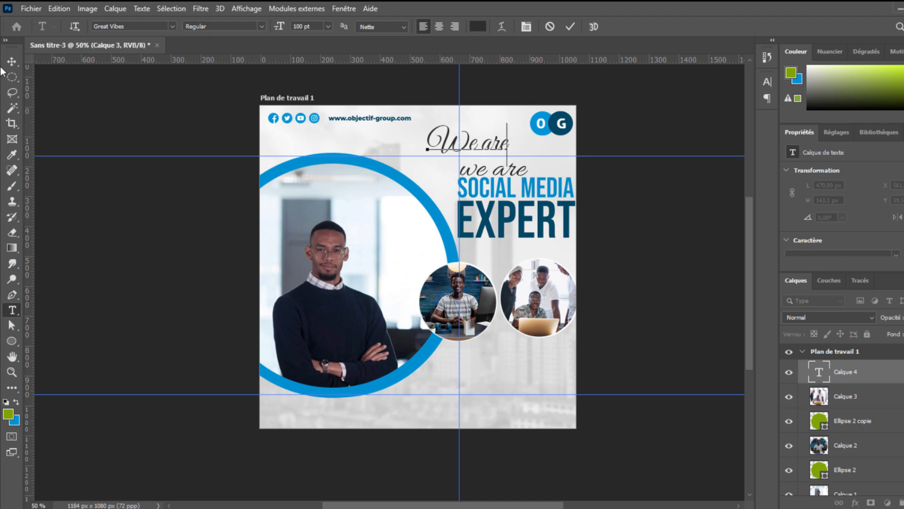
click(11, 61)
- Change the "we are" text's font to Allura Regular and commit the text
click(646, 170)
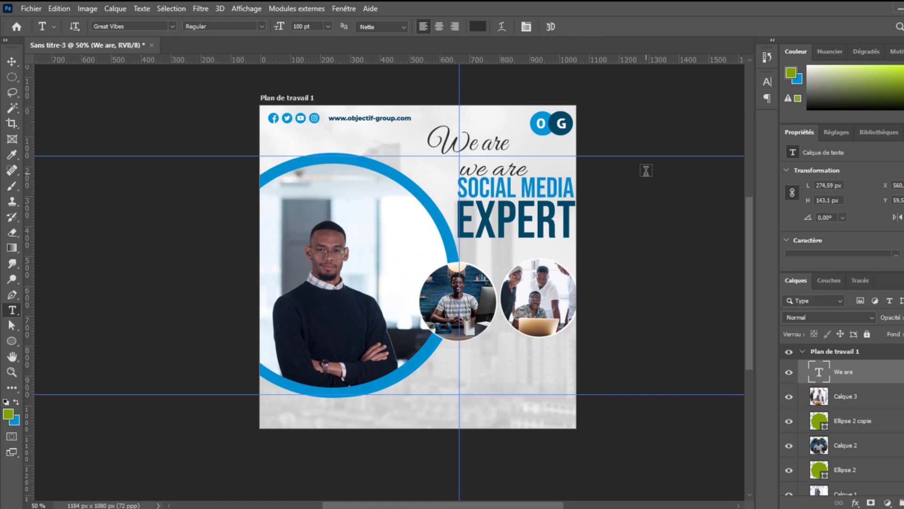
click(767, 82)
click(662, 99)
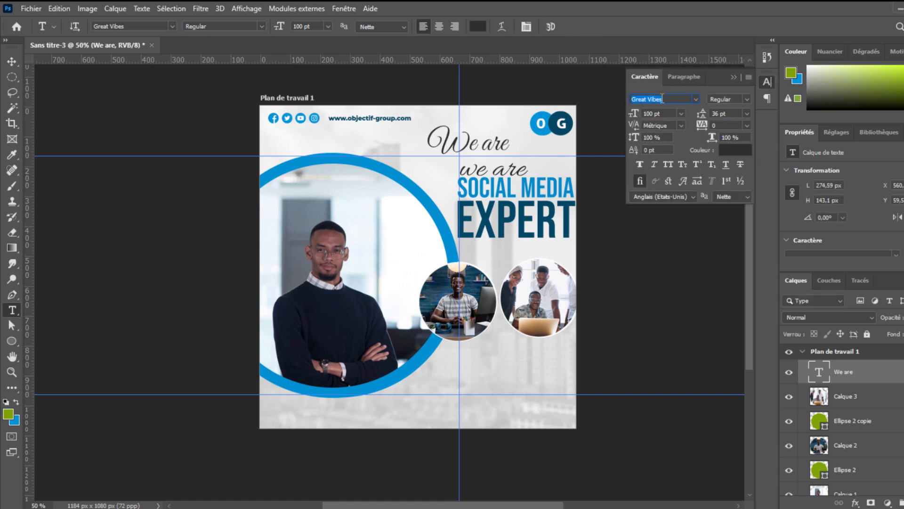
text(all)
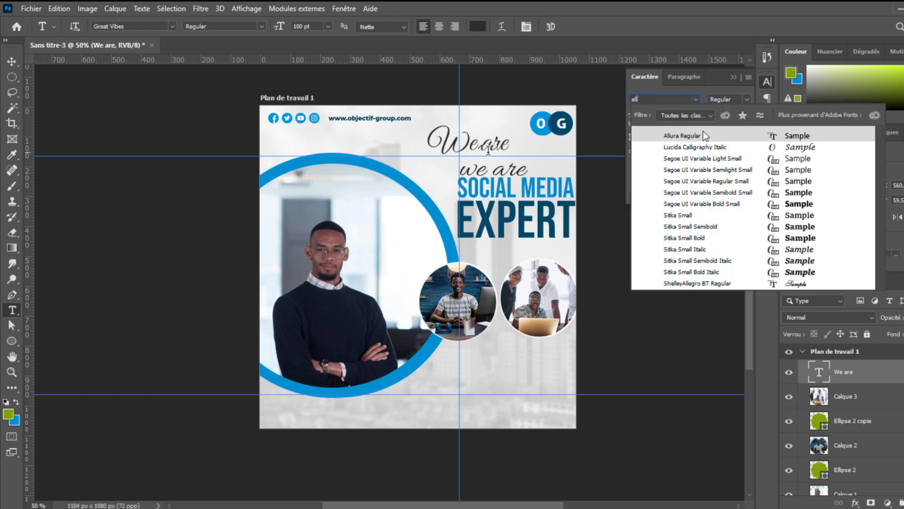
click(705, 136)
drag(429, 145, 450, 146)
key(Escape)
click(486, 150)
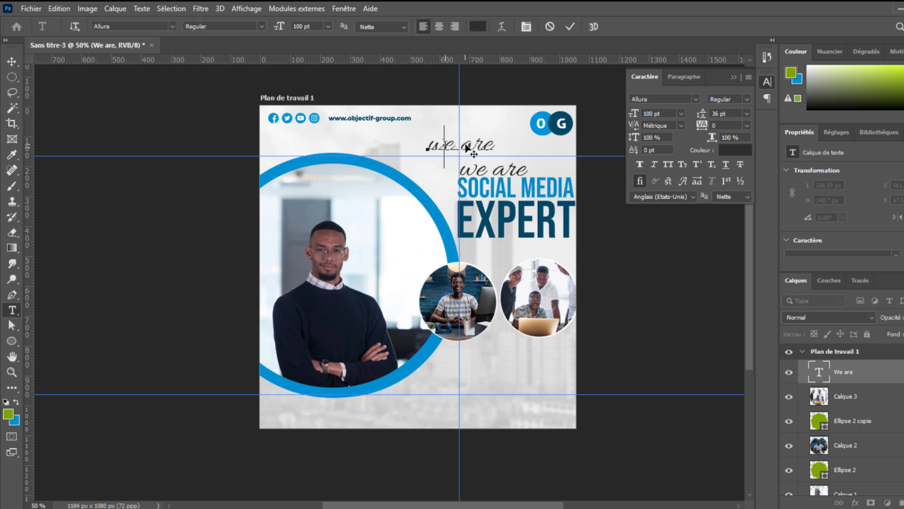
key(ctrl+Return)
- Move the "we are" text onto the reference "we are" heading so the two overlap
key(v)
drag(471, 147, 502, 175)
drag(471, 147, 505, 181)
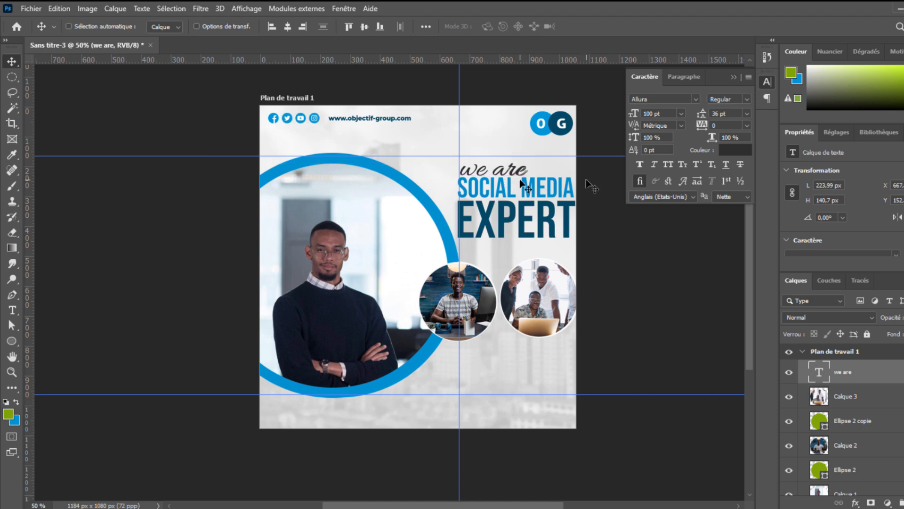
drag(518, 173, 519, 172)
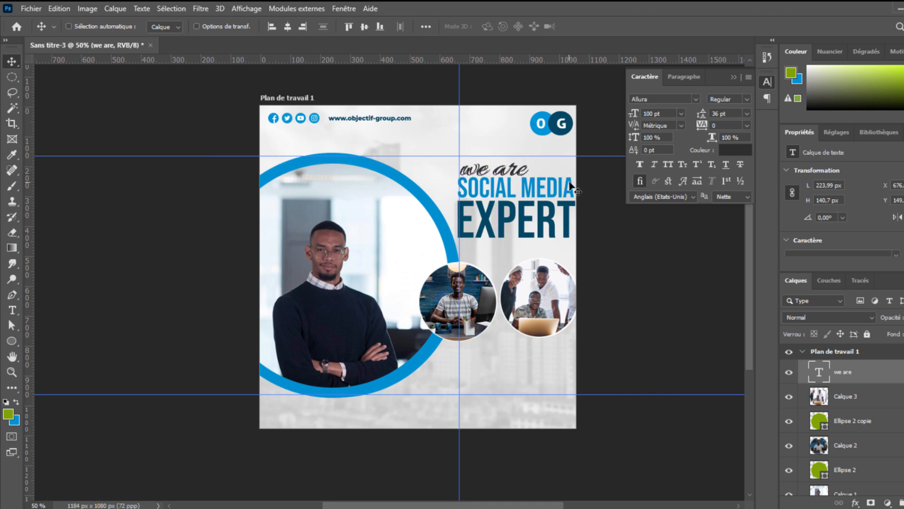
key(Up)
key(Up)
key(Right)
key(Down)
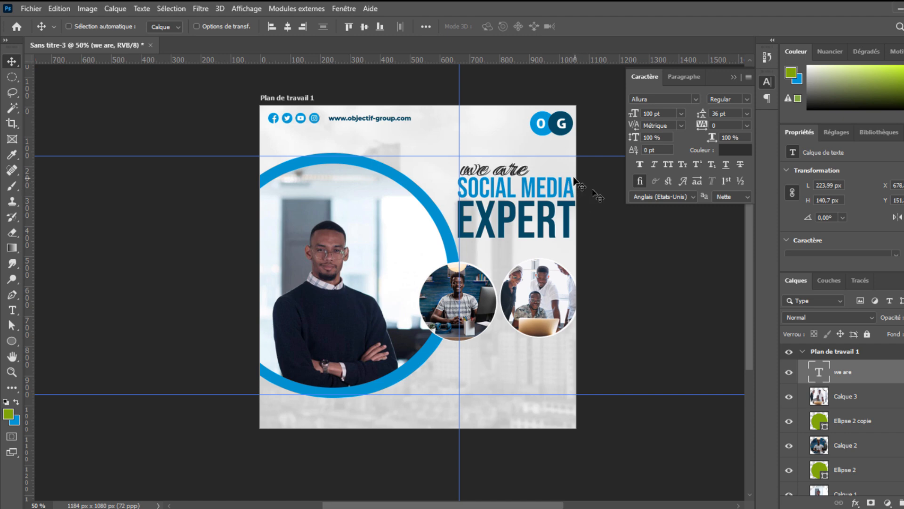
drag(522, 171, 517, 171)
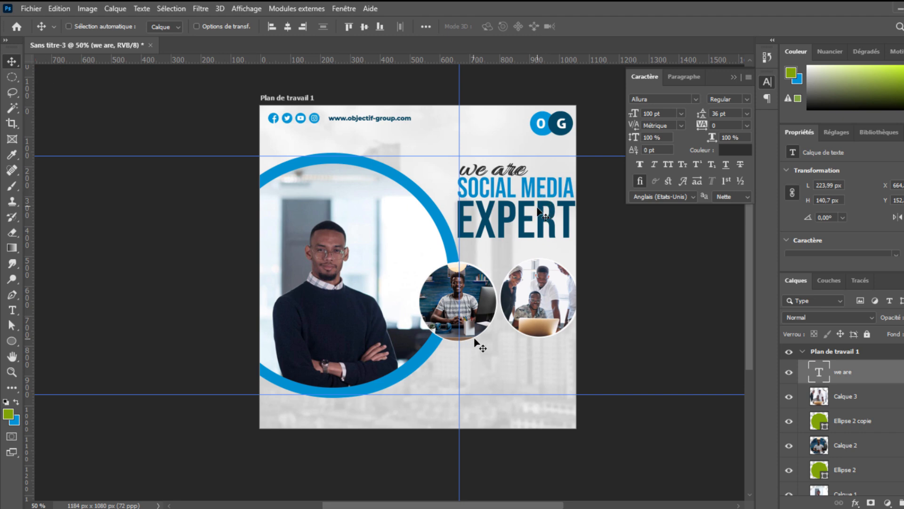
- Add a new text layer reading "Social Media" near the bottom of the flyer
click(12, 310)
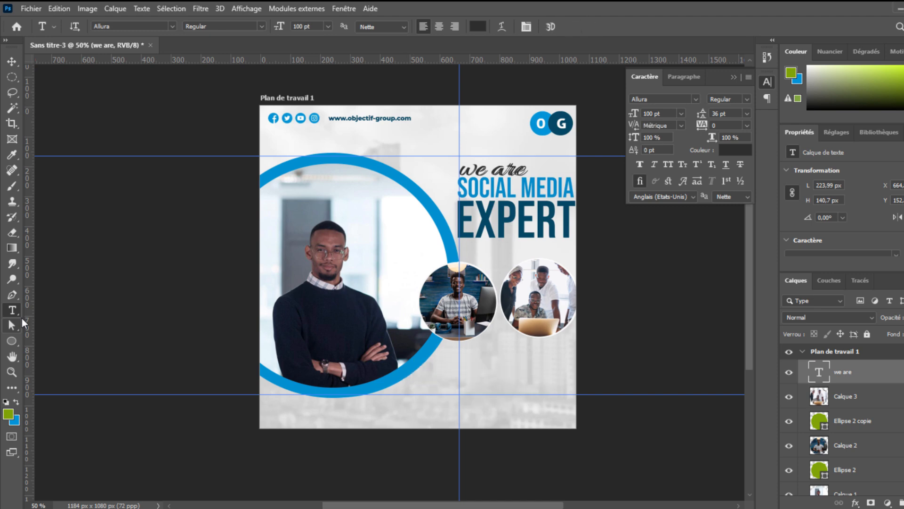
click(413, 387)
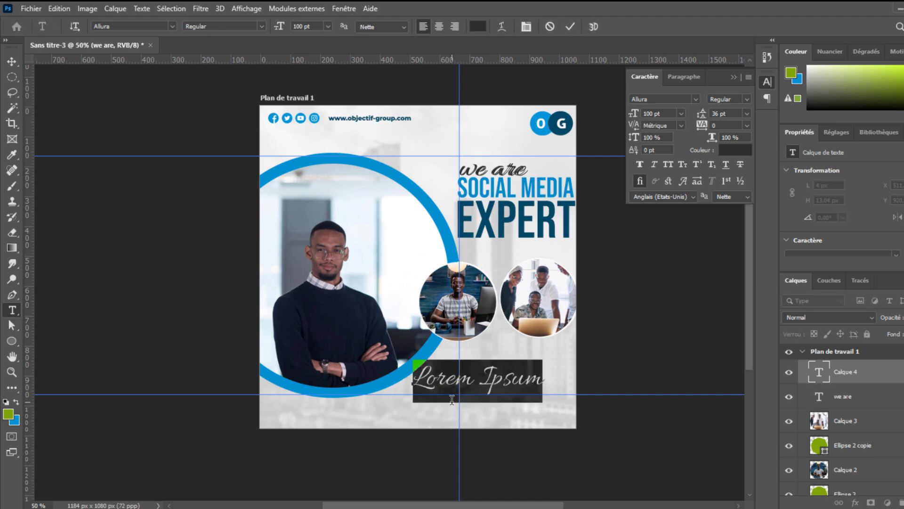
text(S)
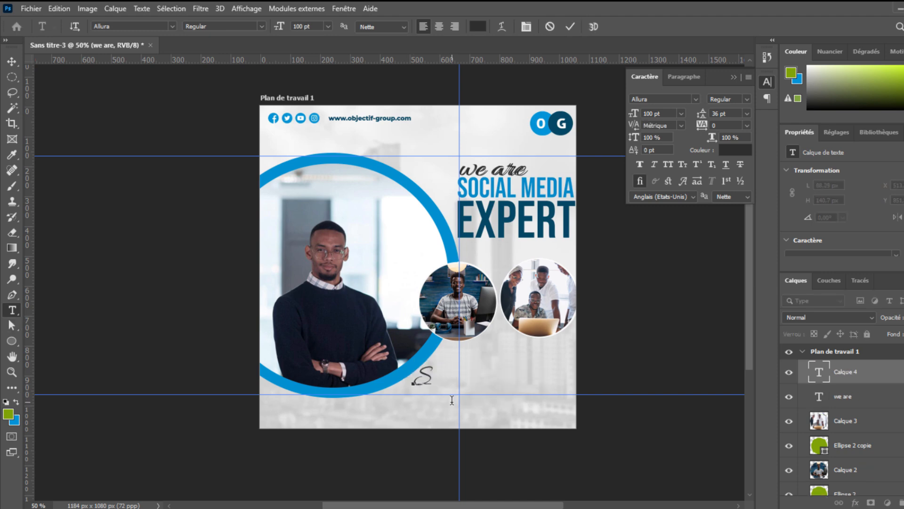
text(ocial Media)
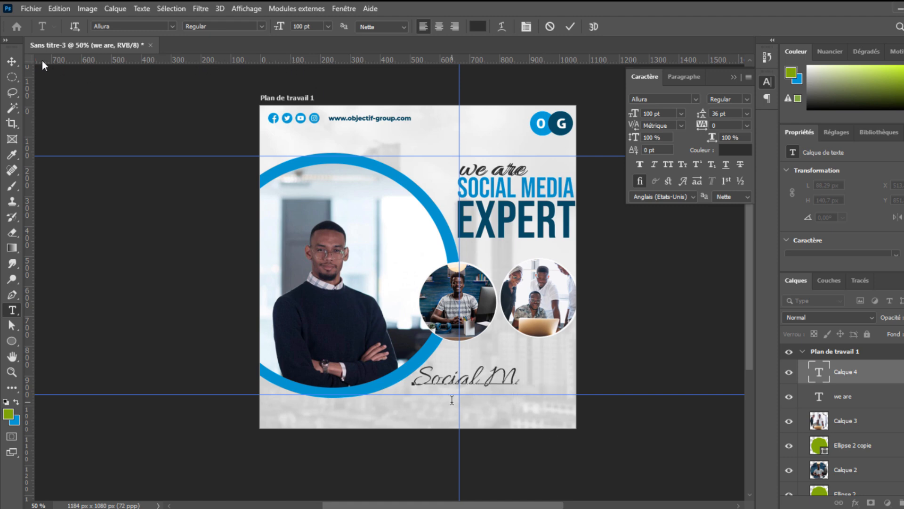
click(13, 62)
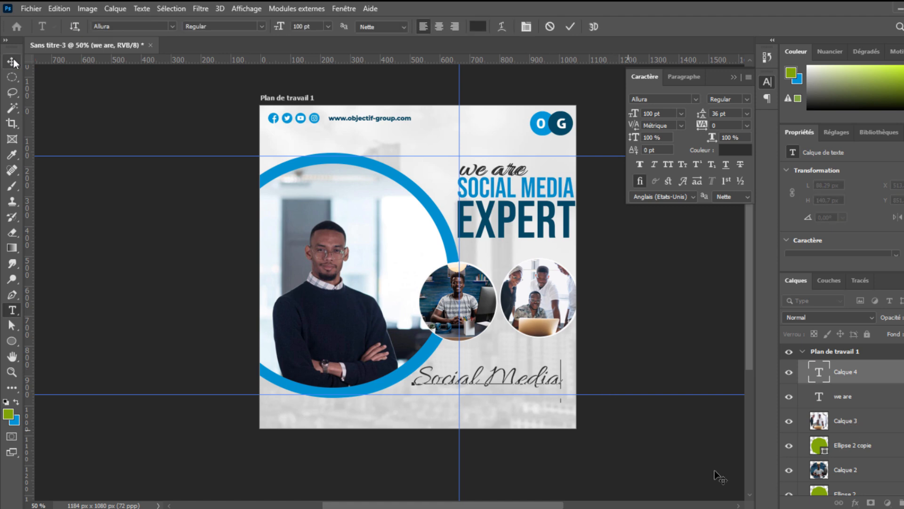
- Copy "Bebas Neue" from the font note and paste it as the "Social Media" text's font
click(759, 466)
click(111, 122)
triple_click(111, 121)
key(ctrl+c)
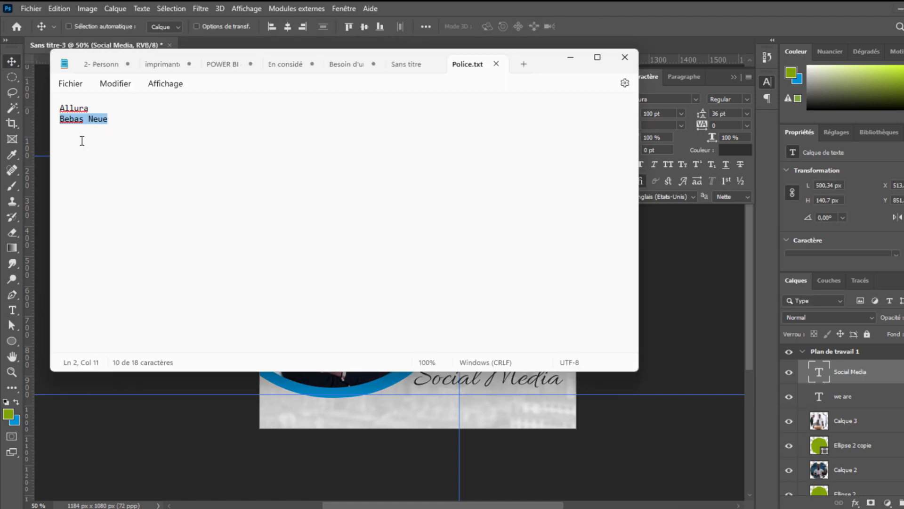
drag(660, 100, 614, 103)
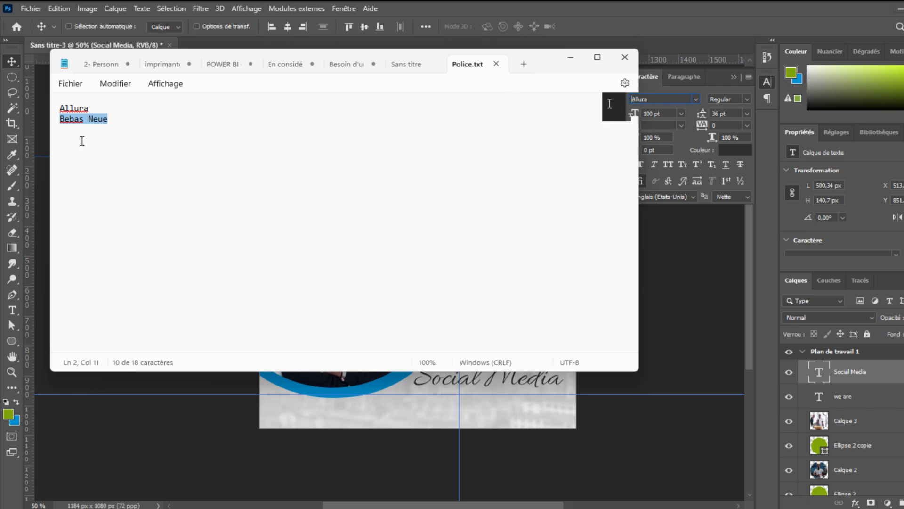
key(ctrl+v)
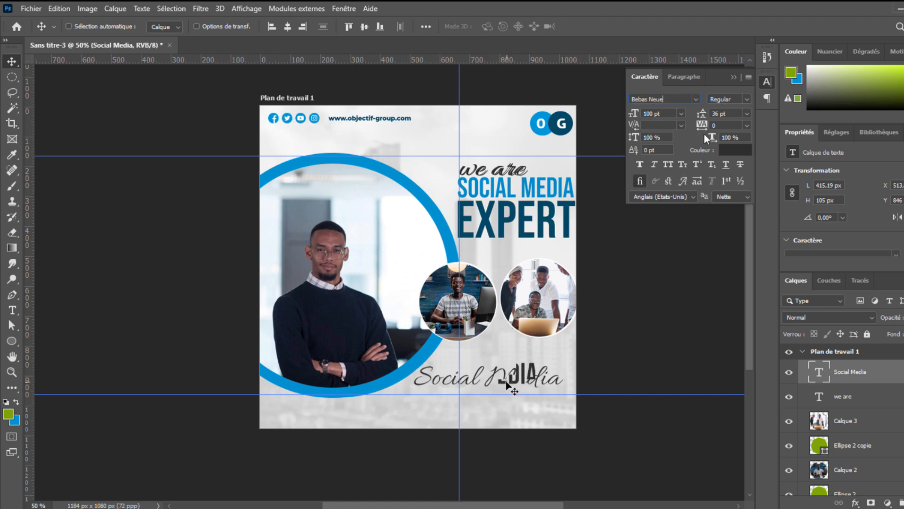
- Move the "Social Media" text over the reference heading and scale it to about 91% to match
drag(499, 382, 543, 203)
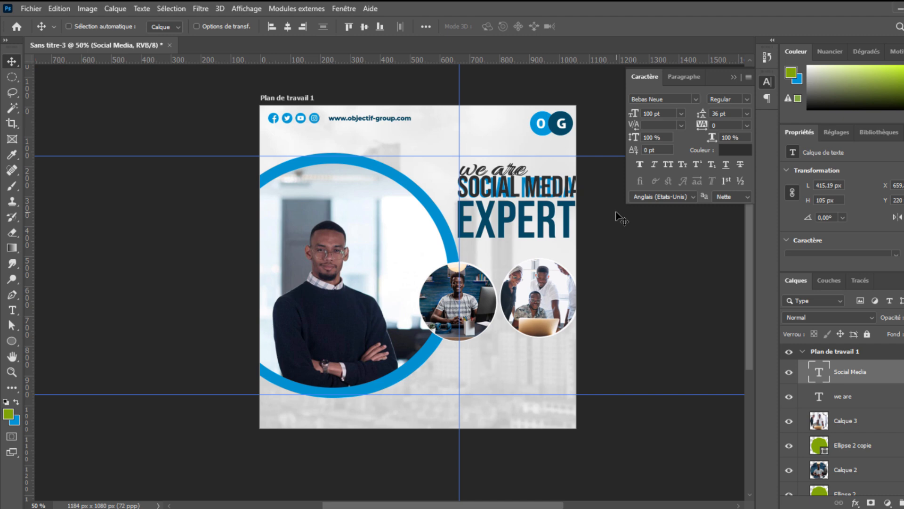
key(ctrl+t)
drag(570, 190, 572, 192)
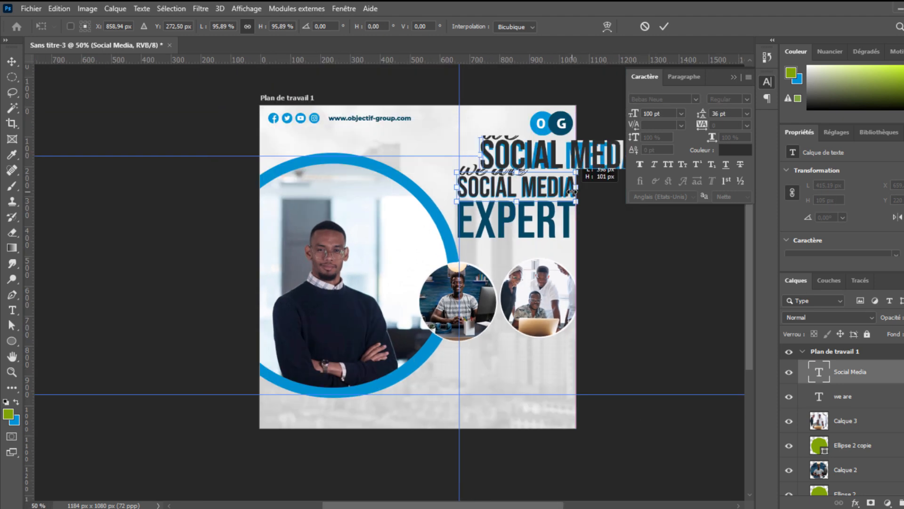
key(ctrl+plus)
key(ctrl+plus)
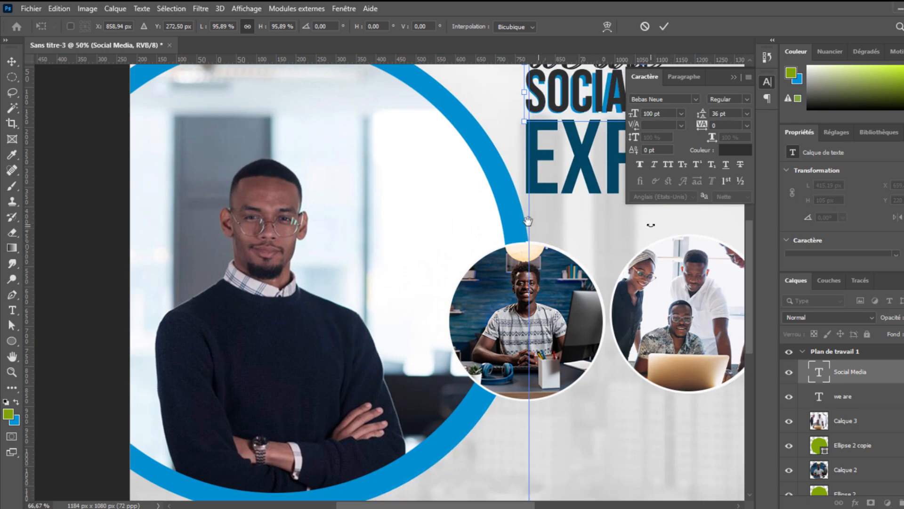
key(ctrl+plus)
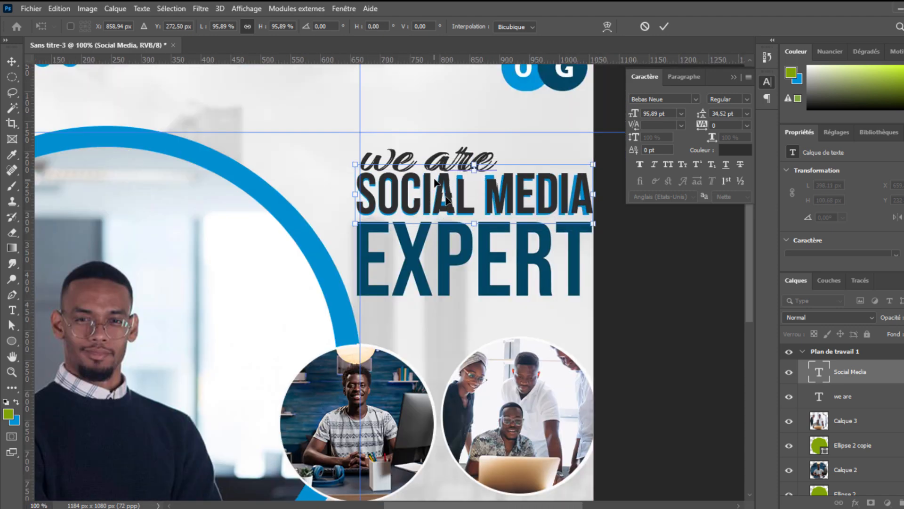
drag(435, 182, 436, 186)
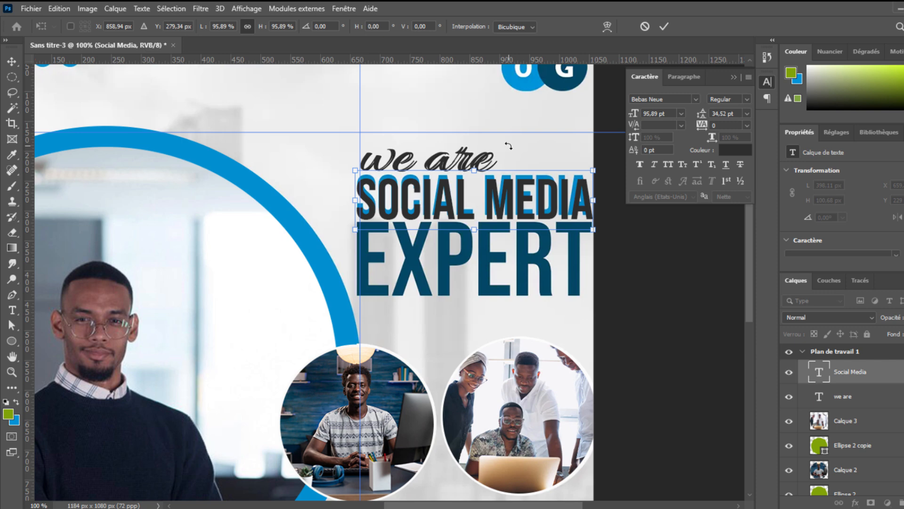
key(Up)
key(Up)
key(Up)
key(Up)
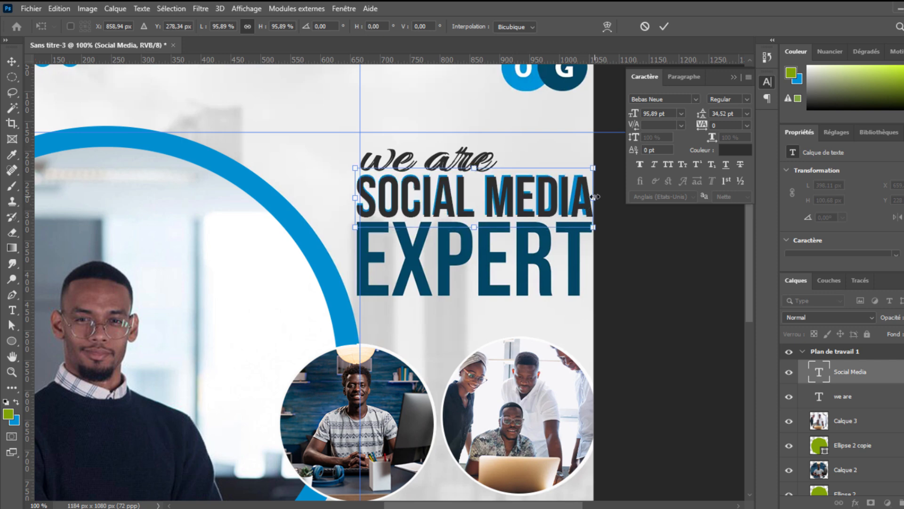
drag(591, 196, 589, 190)
mouse_move(472, 226)
mouse_down()
mouse_move(474, 216)
mouse_move(480, 222)
mouse_up()
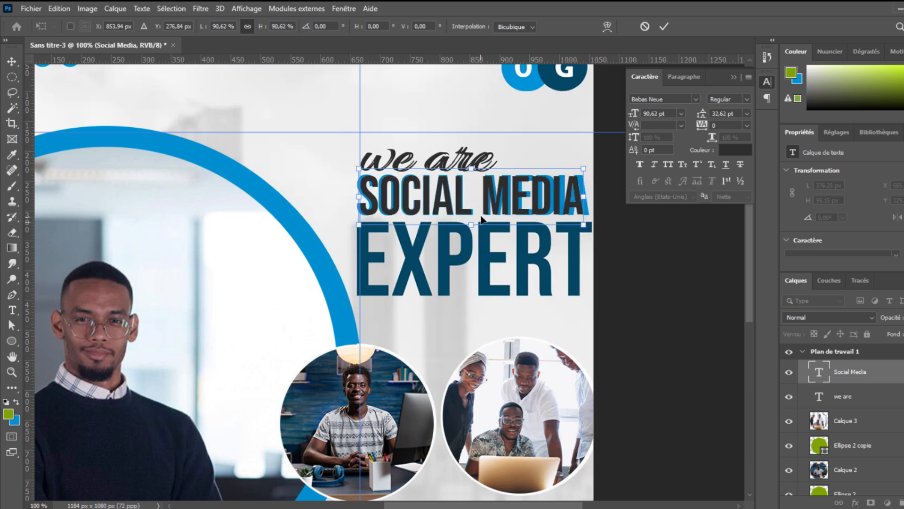
key(Return)
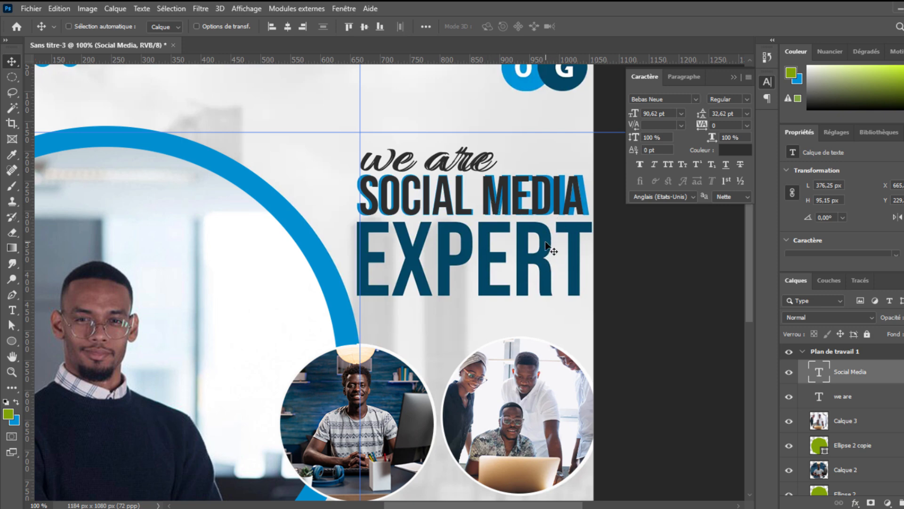
- Add a new text layer reading "EXPERT" below the "Social Media" heading
key(t)
click(396, 328)
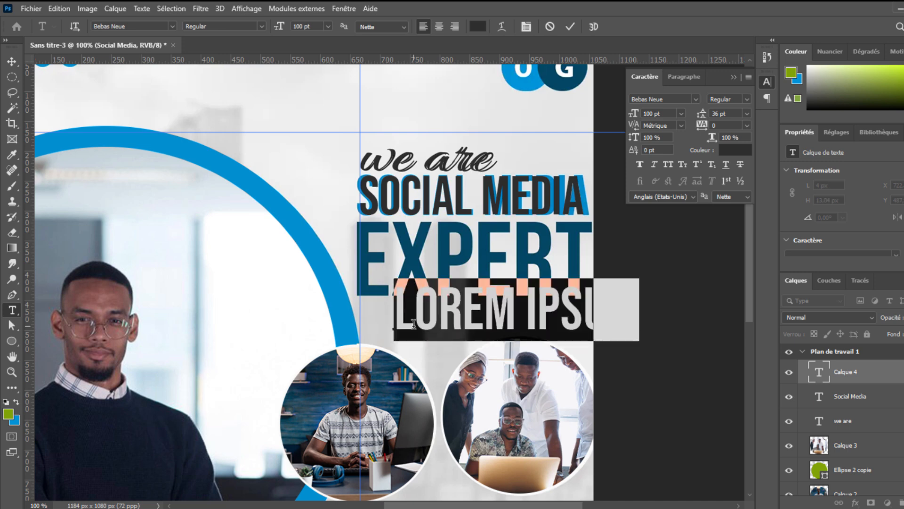
text(EXPERT)
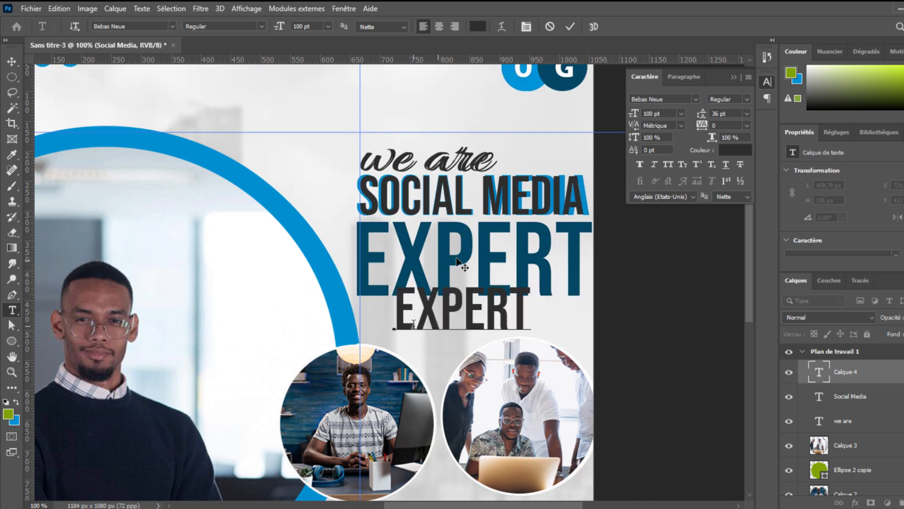
click(13, 66)
- Move the "EXPERT" text onto the reference word and scale it to about 175% to match
drag(427, 317, 386, 270)
key(ctrl+t)
drag(491, 262, 597, 264)
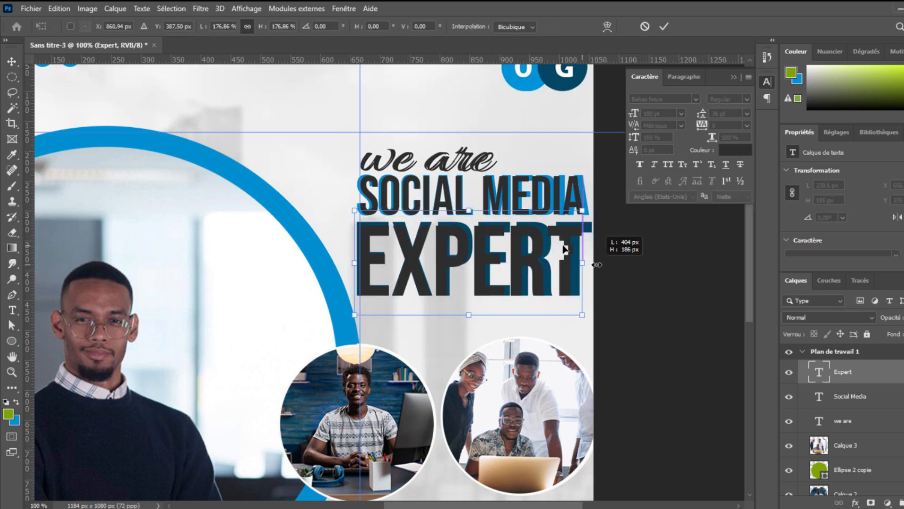
key(Up)
key(Up)
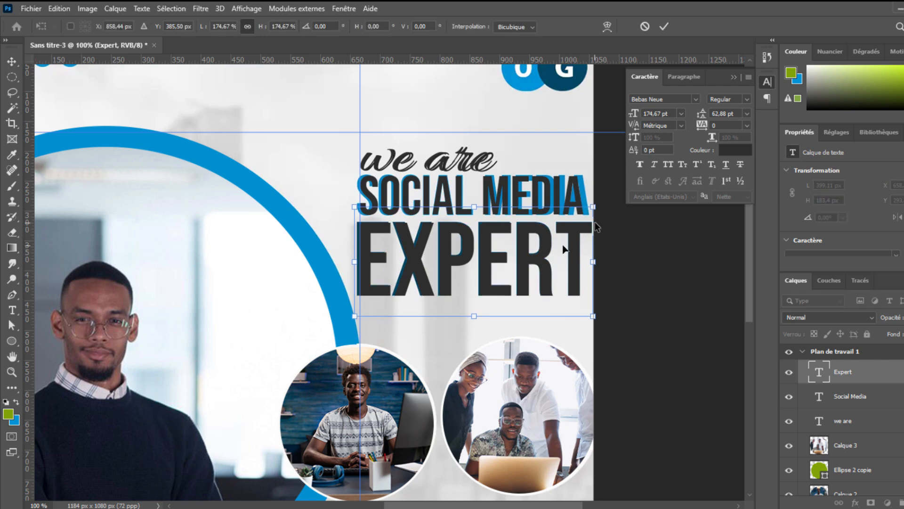
key(Return)
- Colour the "EXPERT" and "Social Media" texts with the blue sampled from the reference heading
click(739, 155)
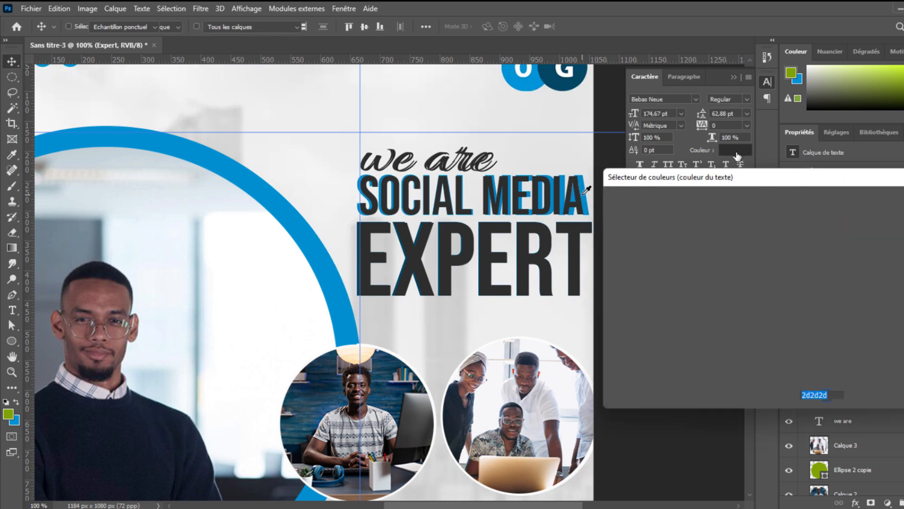
click(584, 191)
click(870, 203)
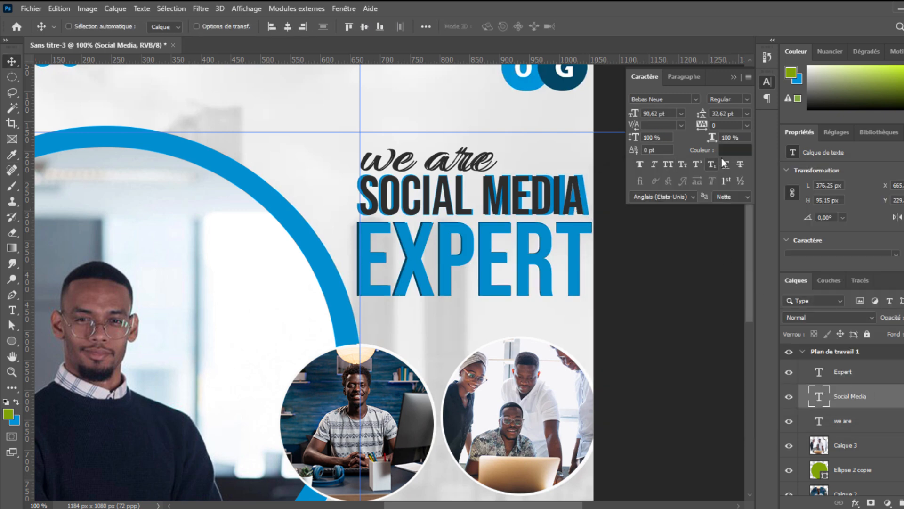
click(735, 150)
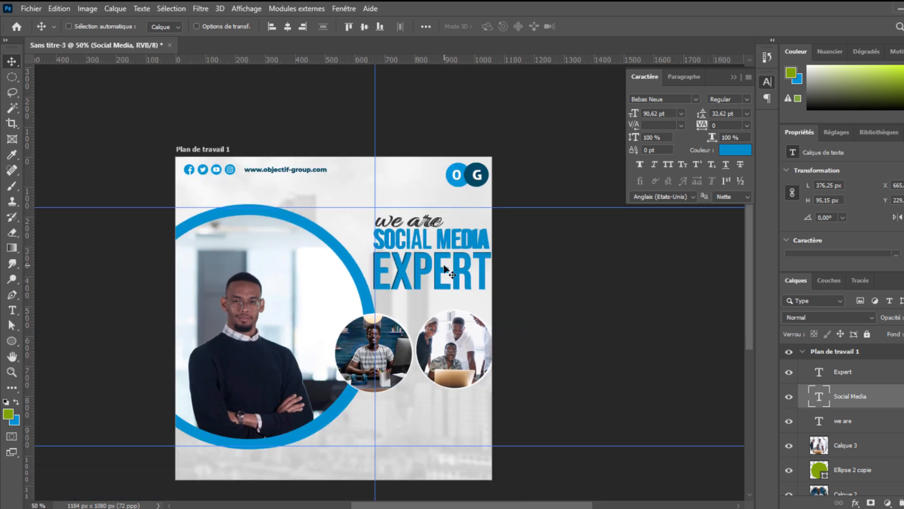
scroll(842, 453, down, 5)
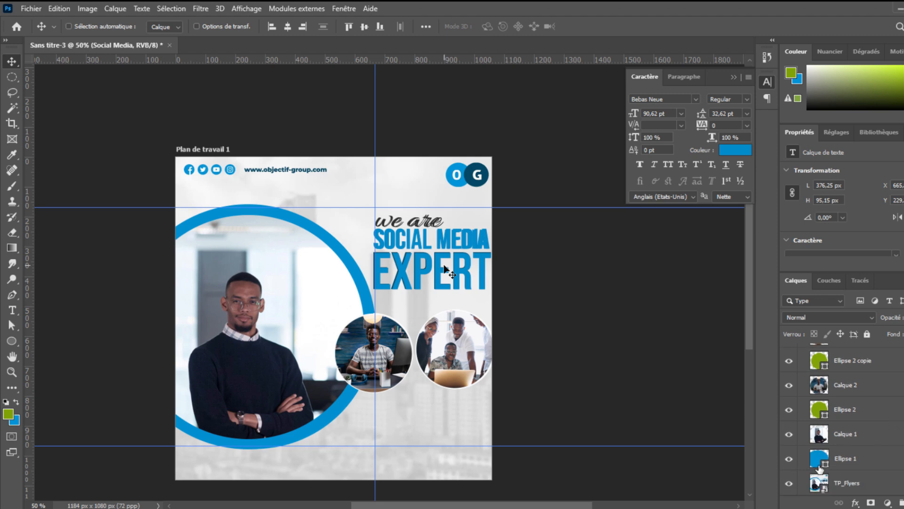
click(788, 478)
click(788, 480)
click(789, 482)
key(ctrl+plus)
key(ctrl+plus)
drag(513, 84, 740, 318)
drag(565, 366, 441, 281)
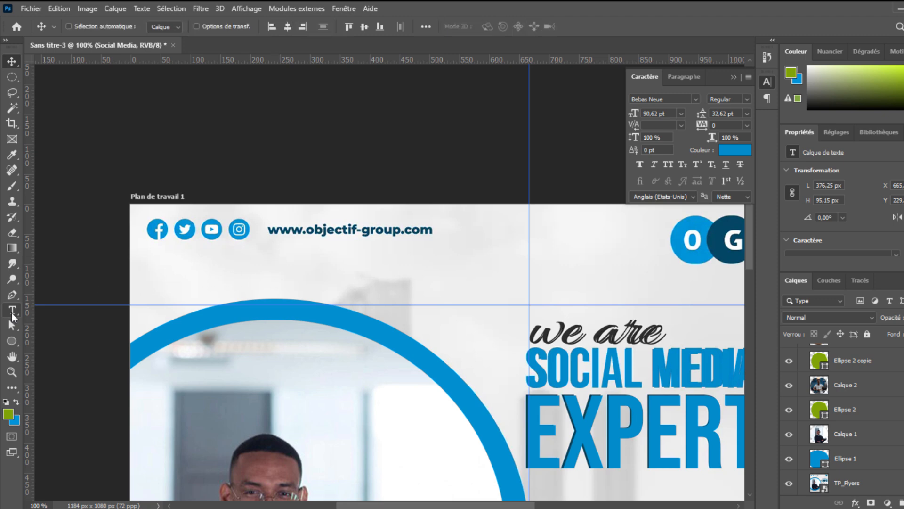
click(12, 310)
click(272, 261)
key(Escape)
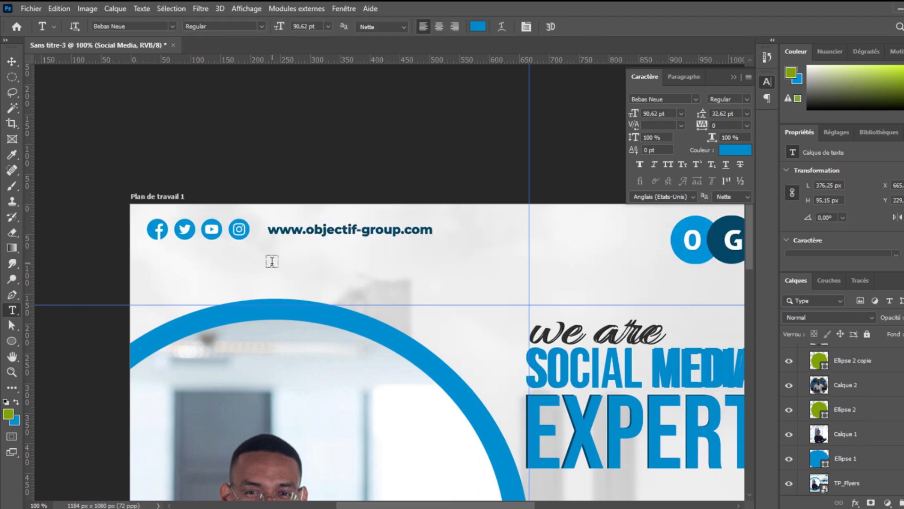
click(272, 261)
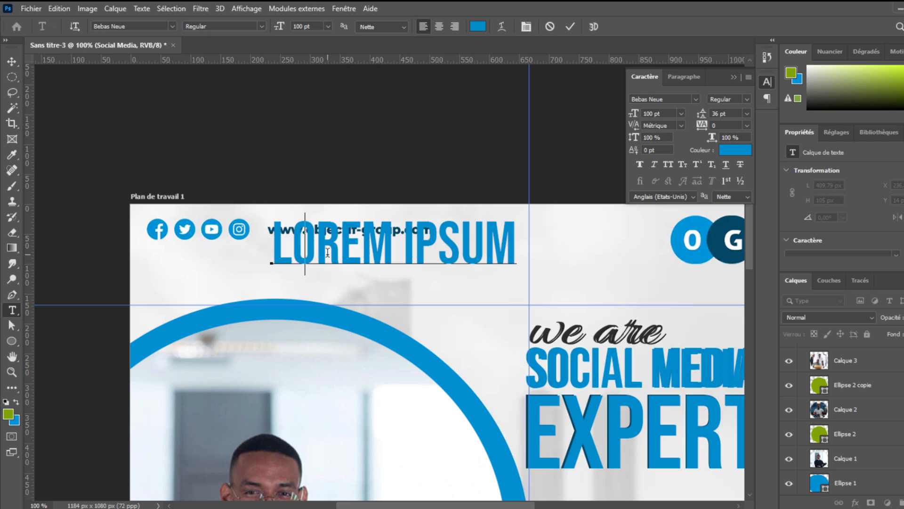
text(www.obje)
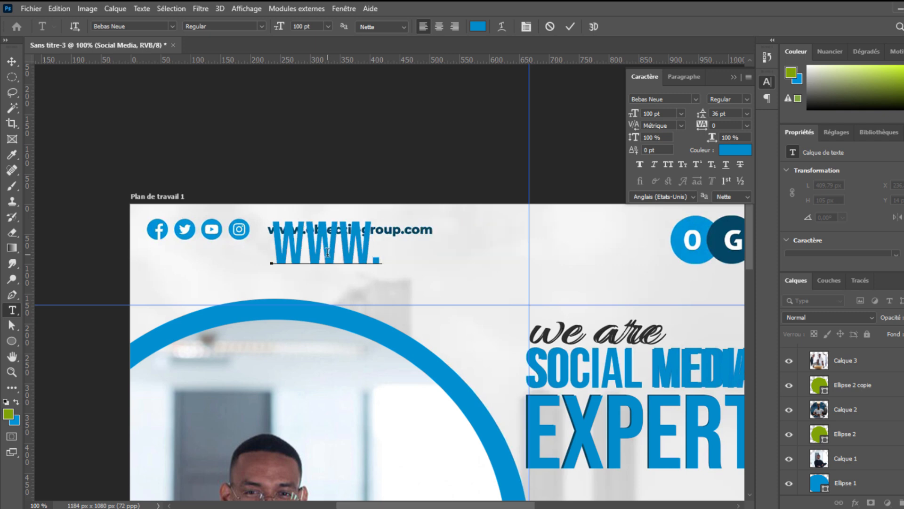
text(TIF-GR)
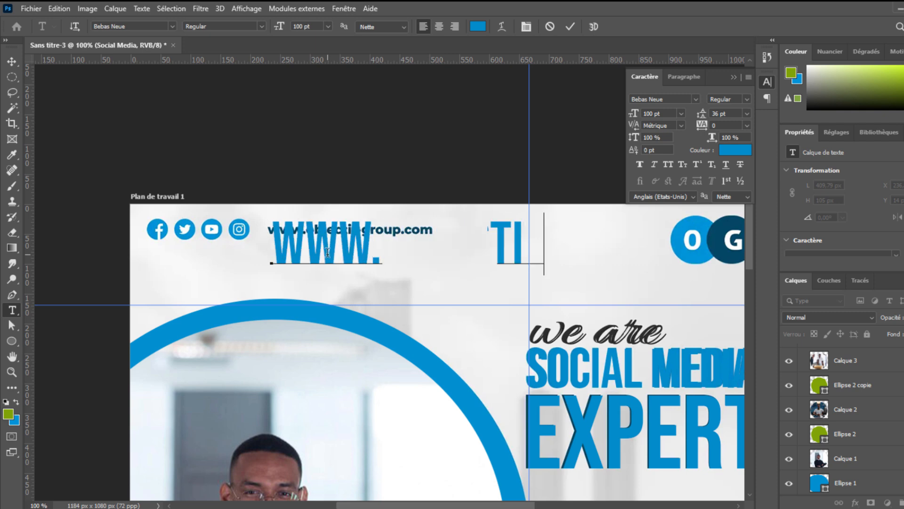
key(BackSpace)
key(BackSpace)
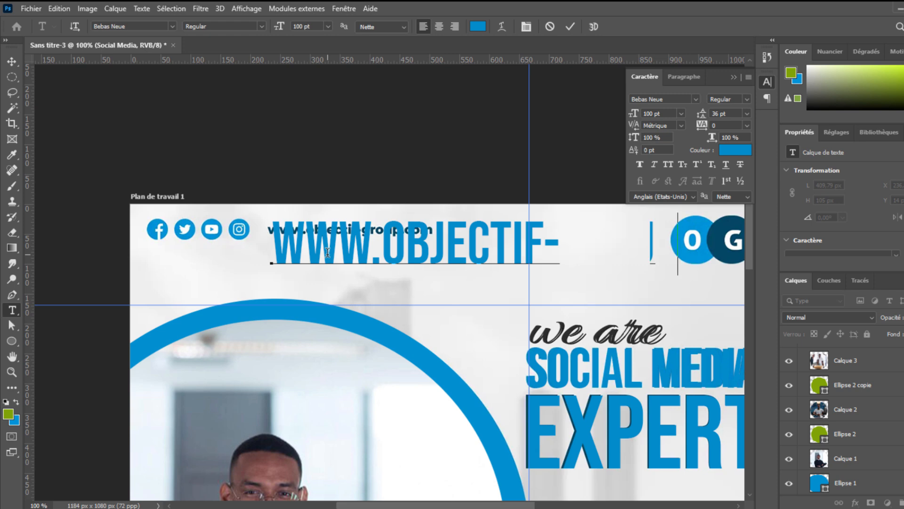
text(GROUP.COM)
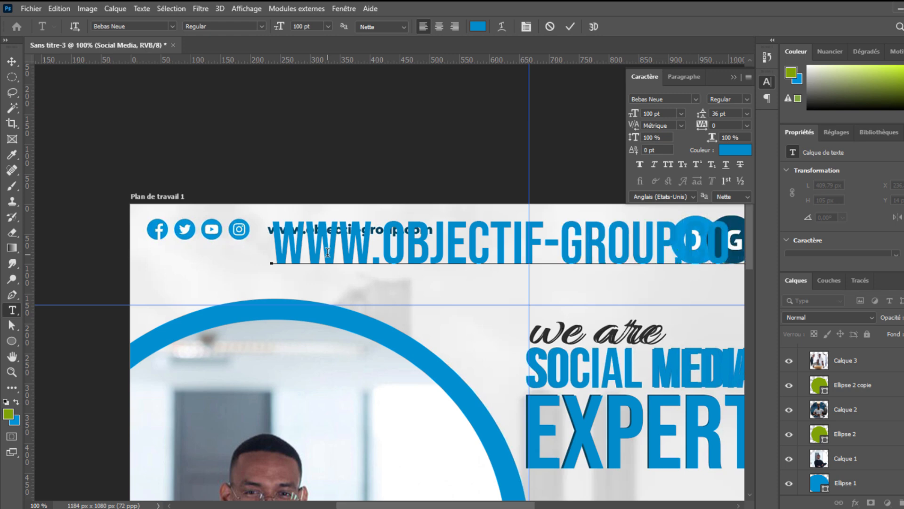
- Set the website text's font to Montserrat Bold
click(10, 62)
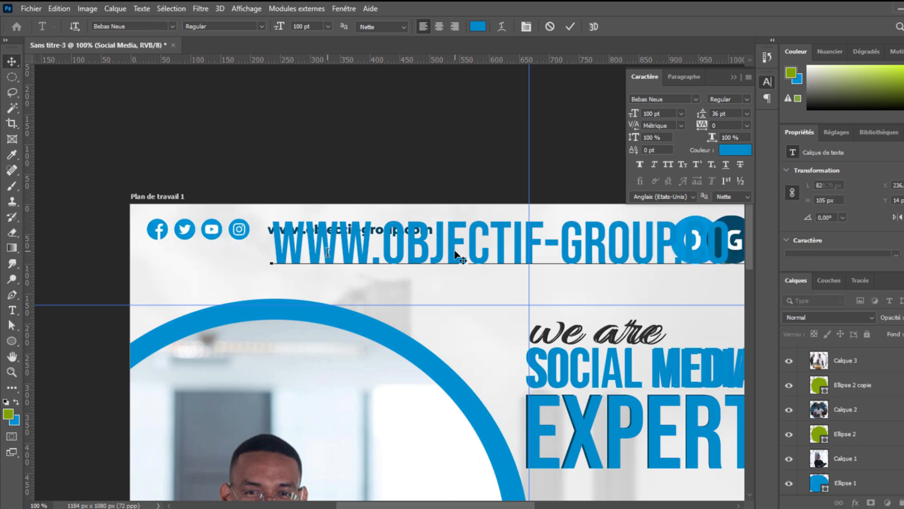
drag(450, 256, 416, 281)
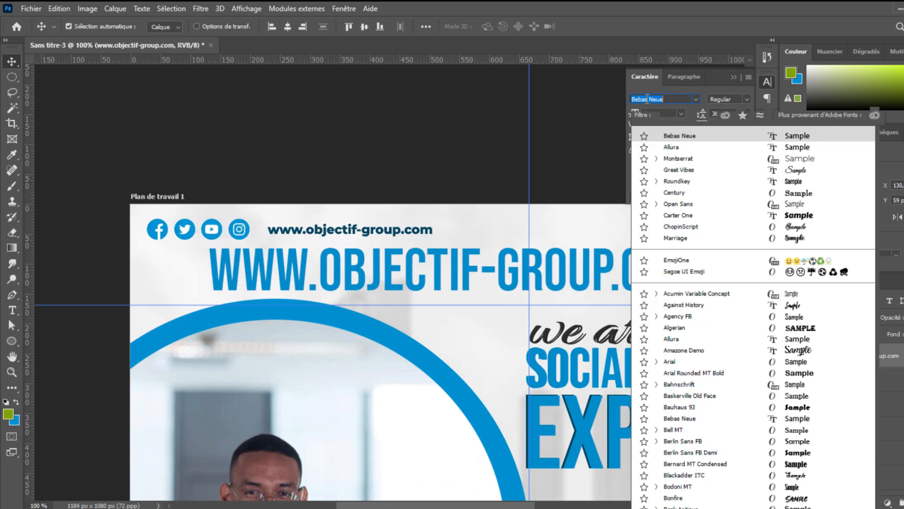
click(647, 99)
text(Montserrat)
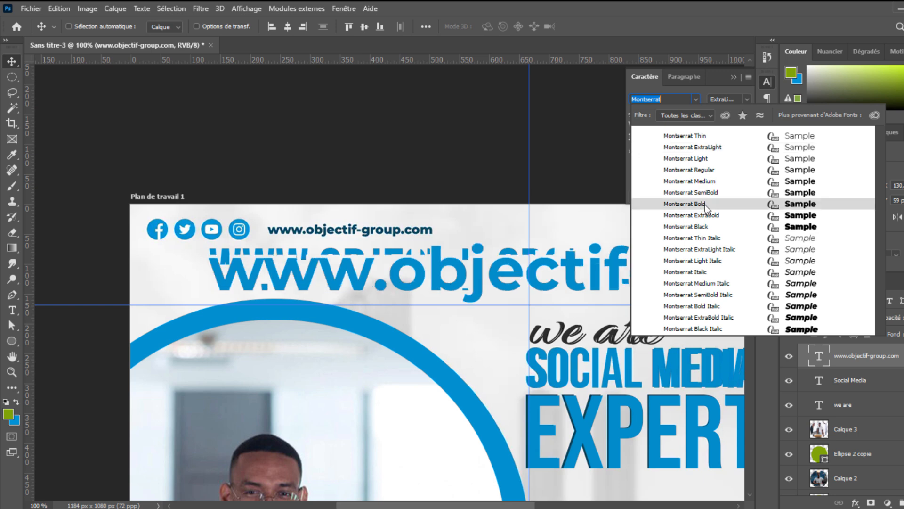
key(Return)
click(704, 205)
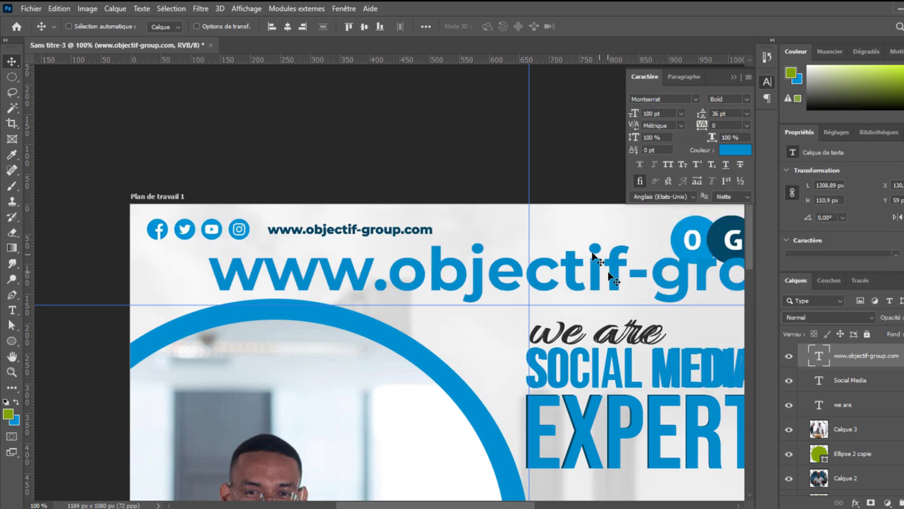
- Scale the website text to about 21.67% and move it over the reference's website address
key(ctrl+t)
key(Return)
key(ctrl+t)
drag(599, 305, 566, 253)
drag(638, 249, 393, 235)
drag(451, 232, 436, 230)
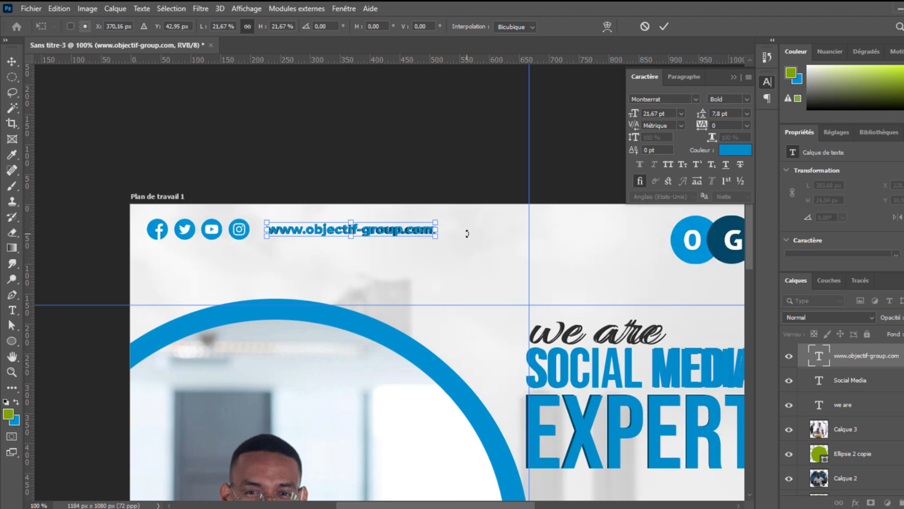
key(Return)
- Colour the website text with the dark blue #08485e sampled from the reference, then realign it over the reference address
drag(432, 235, 470, 236)
click(733, 150)
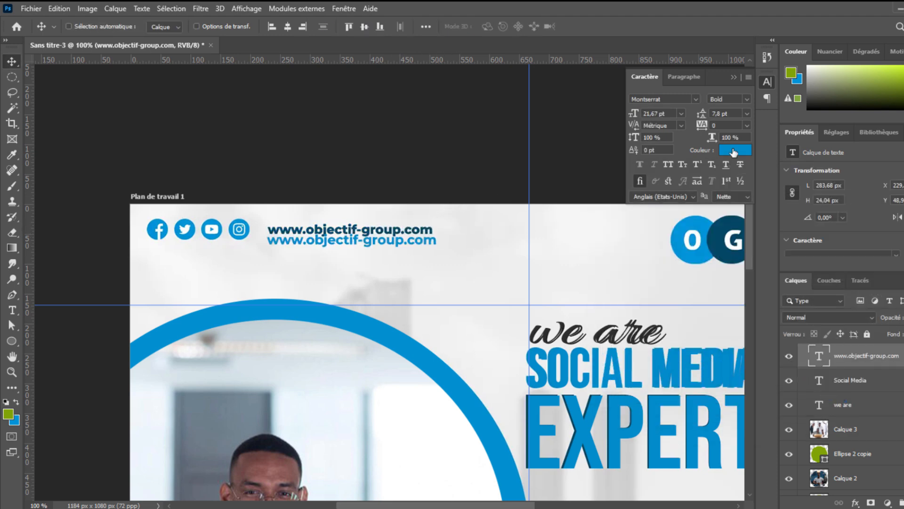
click(733, 150)
click(398, 230)
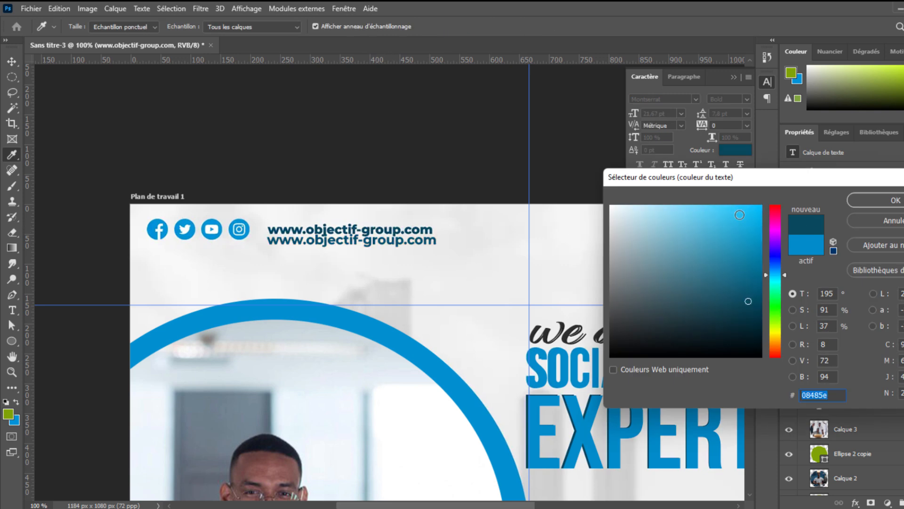
click(855, 203)
drag(393, 242, 388, 234)
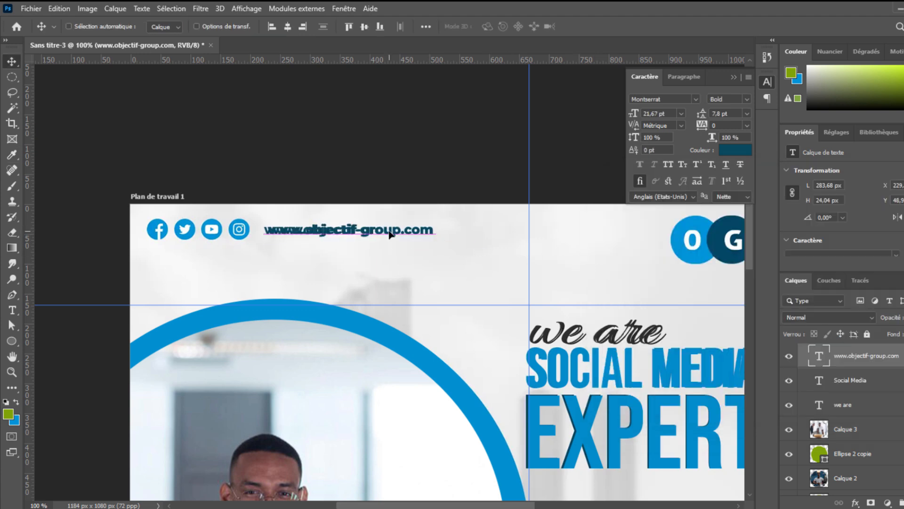
drag(299, 291, 238, 240)
key(ctrl+minus)
key(ctrl+minus)
key(ctrl+minus)
key(ctrl+plus)
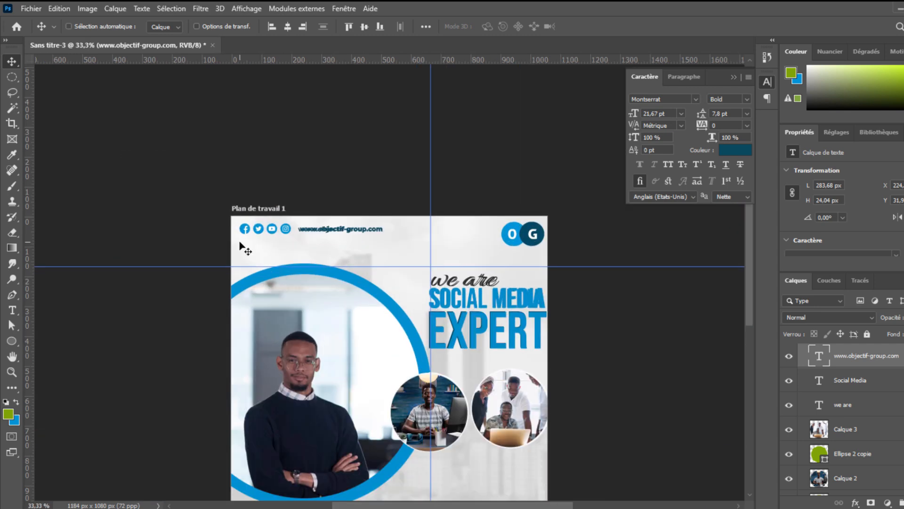
scroll(792, 491, down, 3)
key(ctrl+minus)
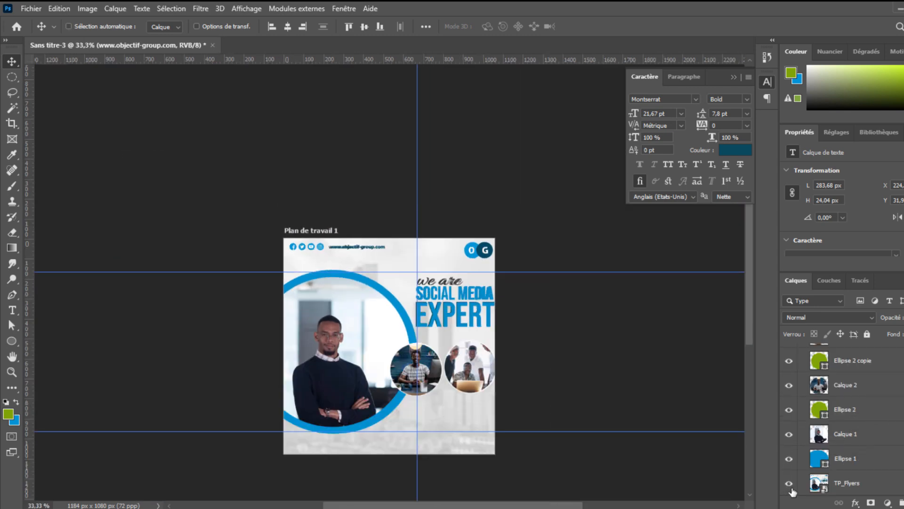